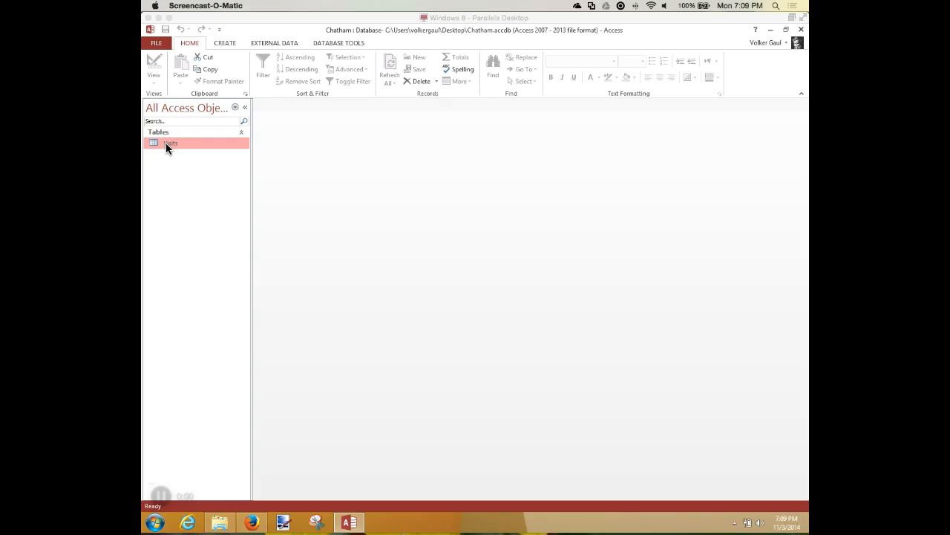
# Step: Close the Access and browser windows, and reopen the Chatham database from the desktop
pyautogui.click(802, 30)
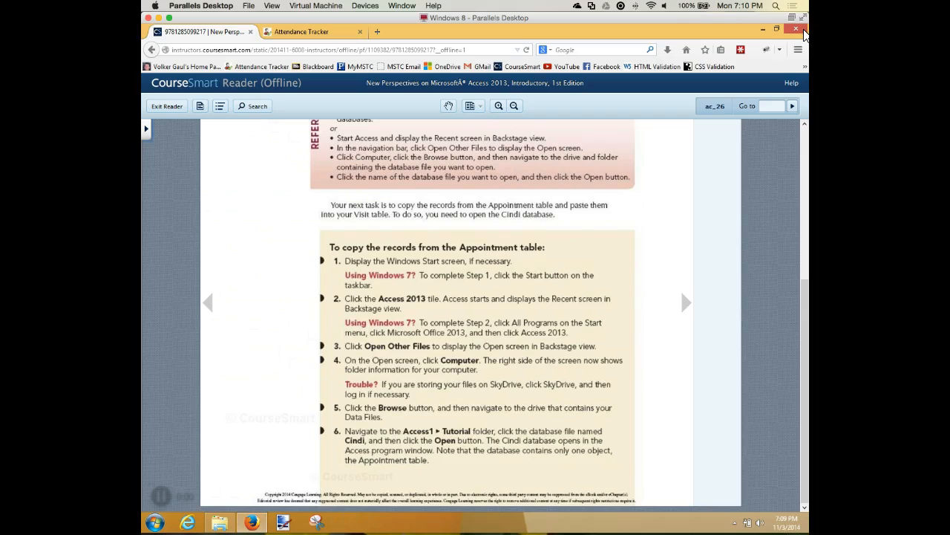
pyautogui.click(802, 31)
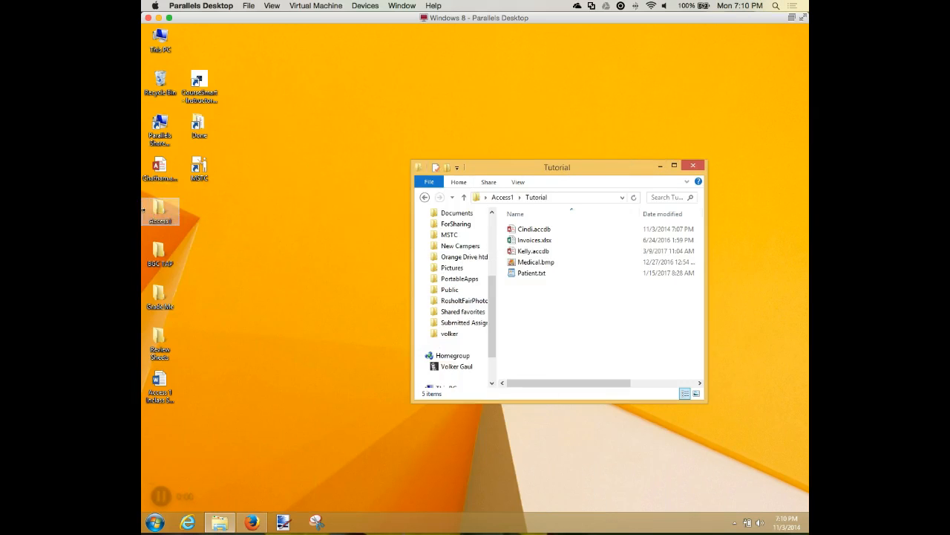
pyautogui.doubleClick(156, 171)
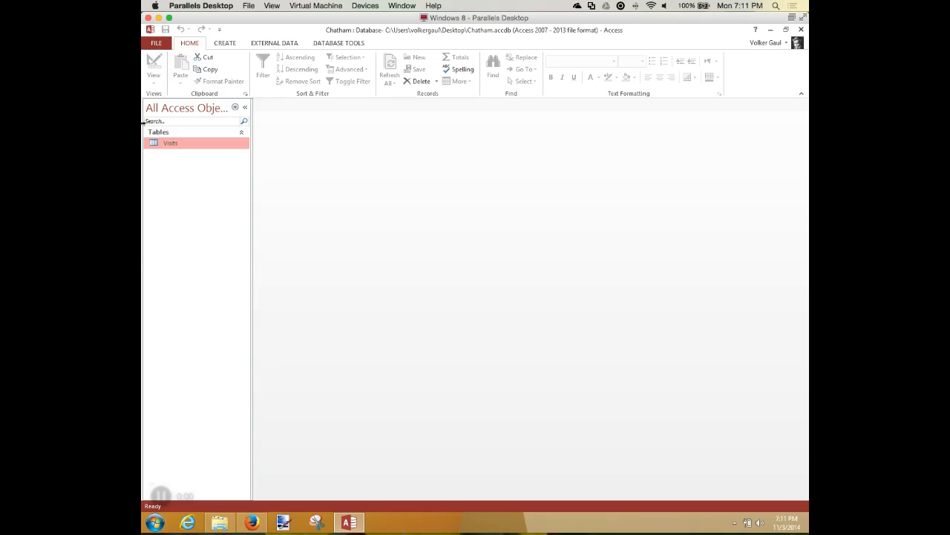
# Step: Start a second Access 2013 session while the Chatham database stays open
pyautogui.click(162, 524)
pyautogui.click(156, 523)
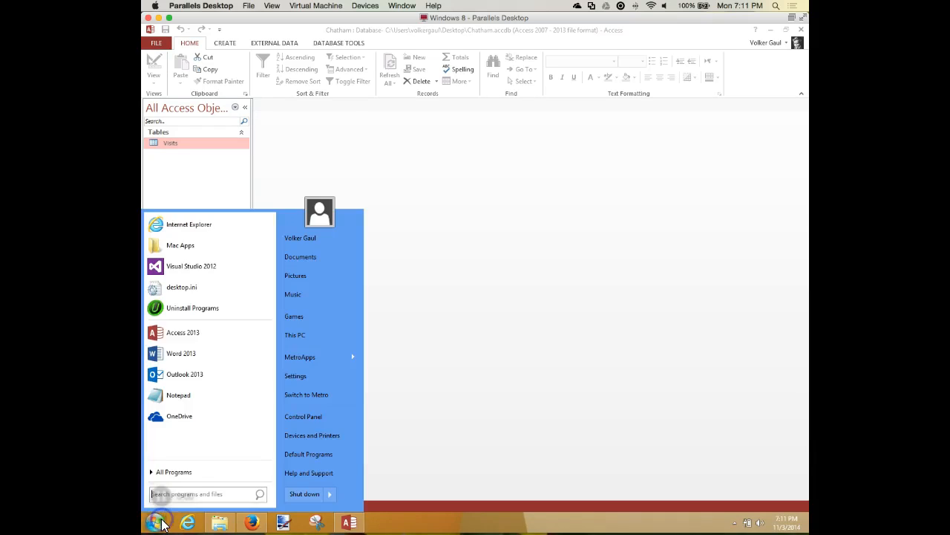
pyautogui.click(176, 332)
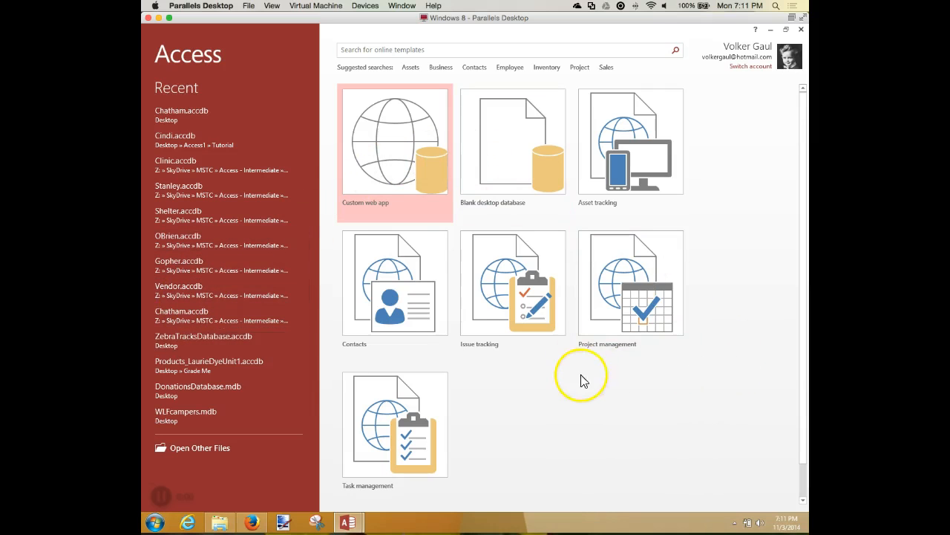
# Step: Open the Cindi.accdb database from the Tutorial folder inside the Desktop's Access1 folder
pyautogui.click(197, 450)
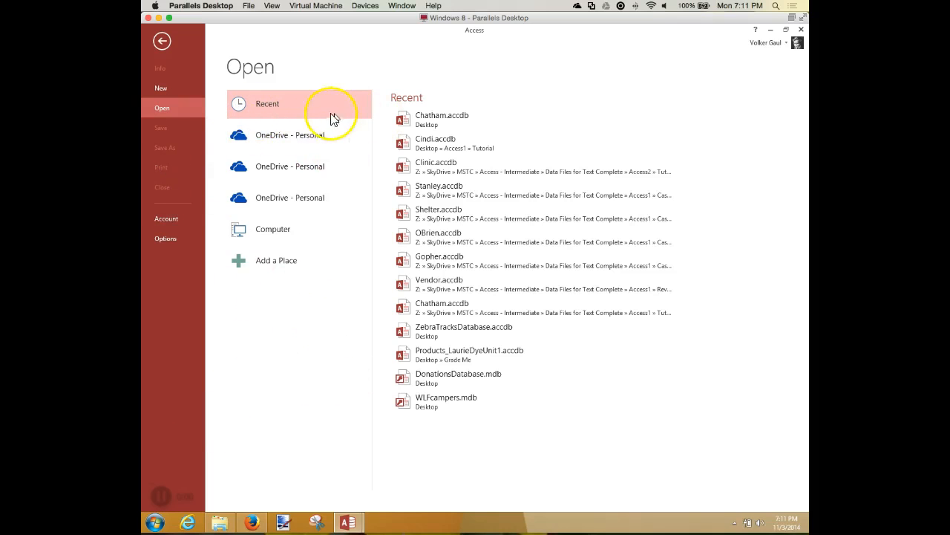
pyautogui.click(269, 243)
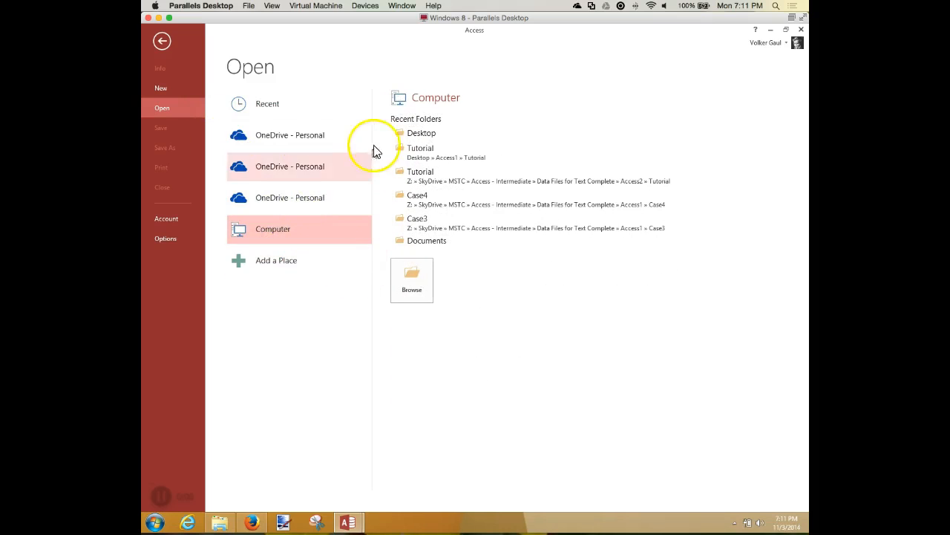
pyautogui.click(415, 132)
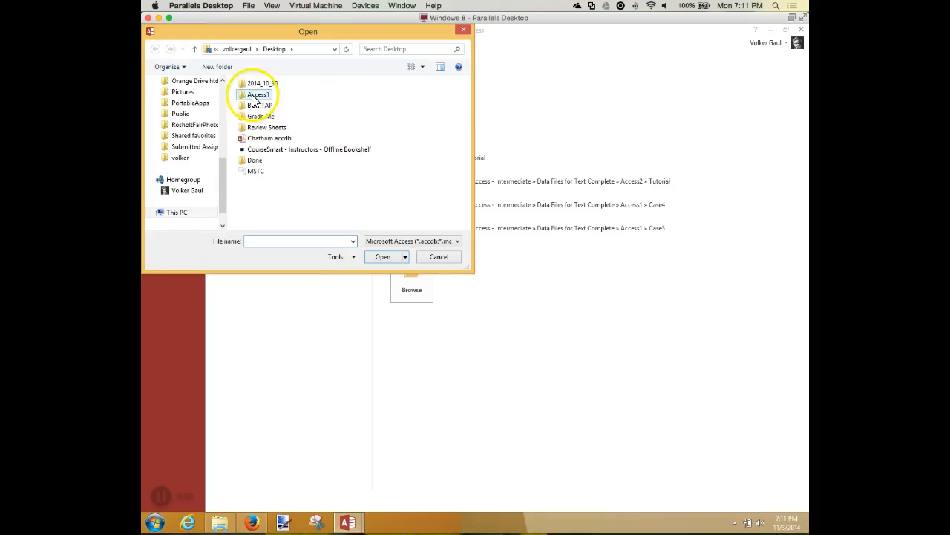
pyautogui.doubleClick(256, 94)
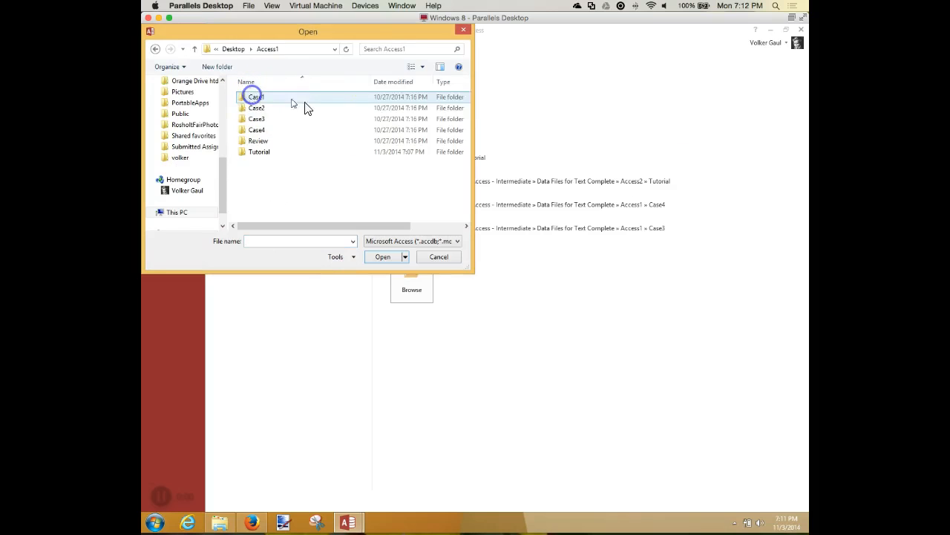
pyautogui.click(260, 154)
pyautogui.click(260, 154)
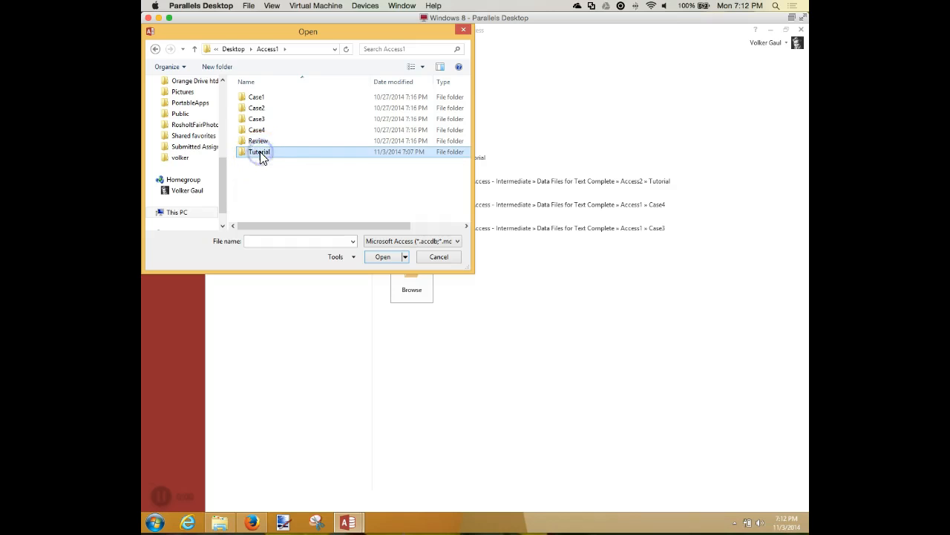
pyautogui.doubleClick(246, 156)
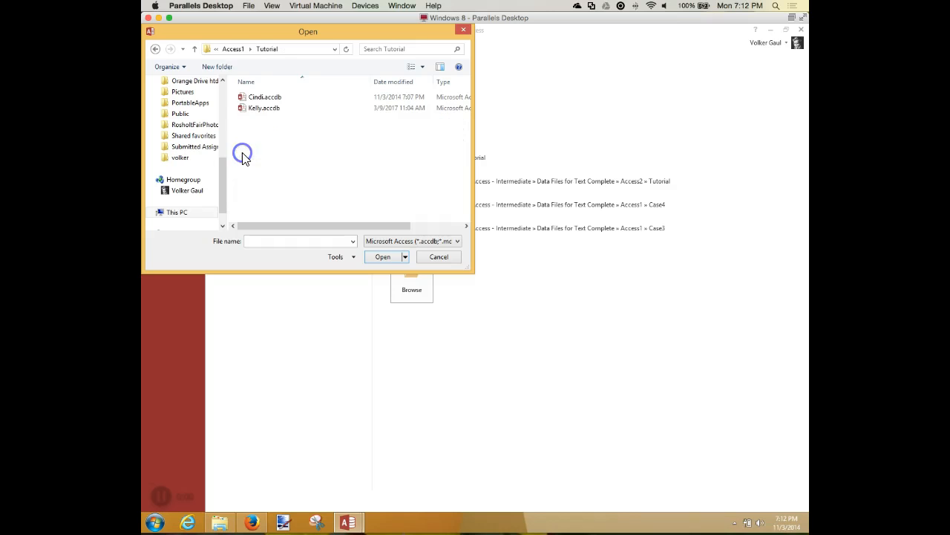
pyautogui.click(257, 99)
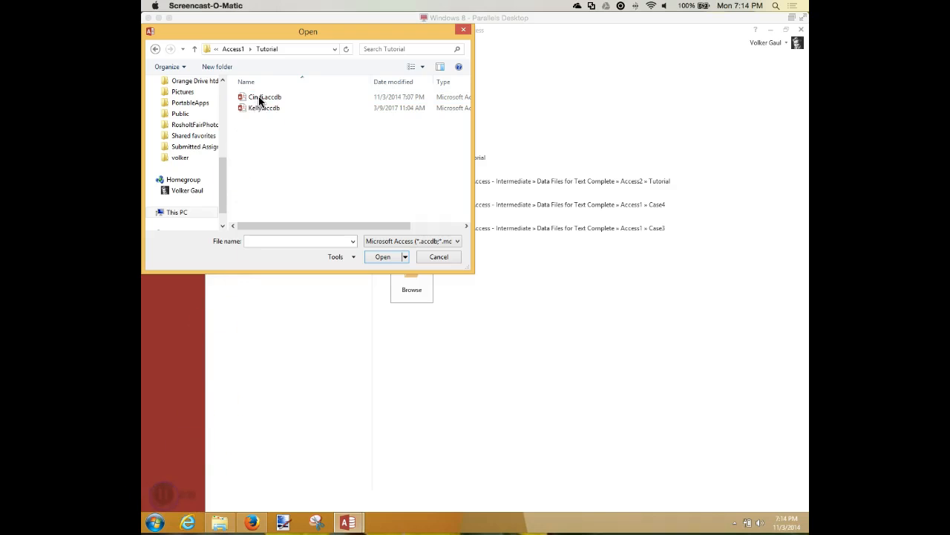
pyautogui.doubleClick(256, 97)
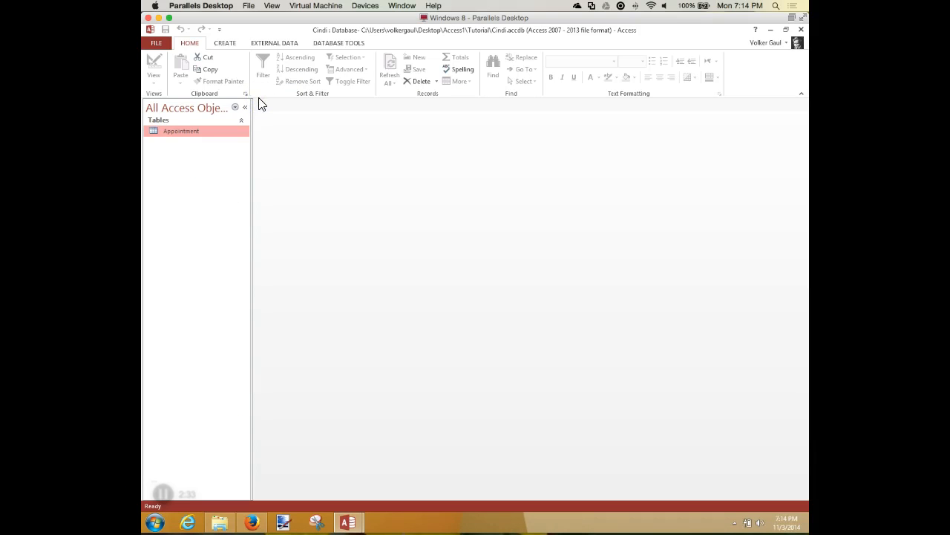
# Step: Open the Appointment table of the Cindi database and copy all of its records
pyautogui.doubleClick(186, 130)
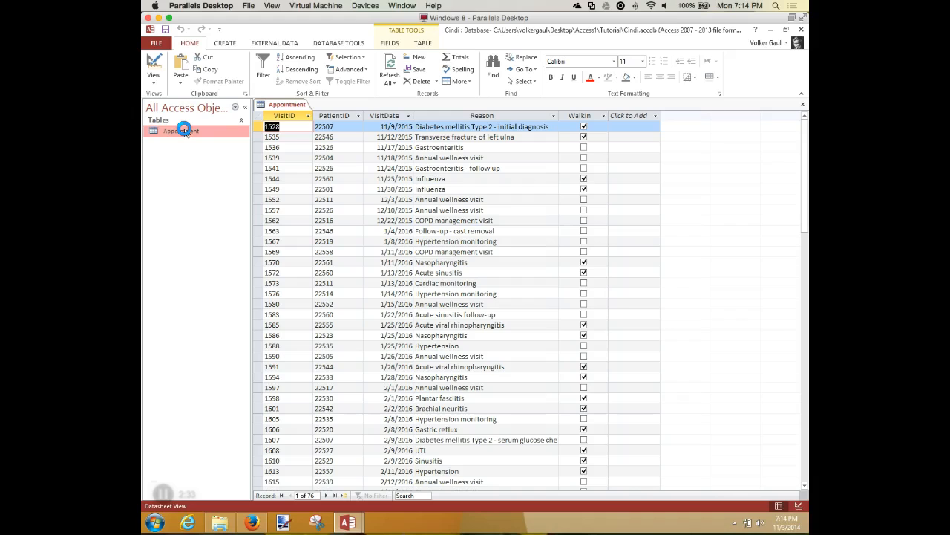
pyautogui.click(259, 117)
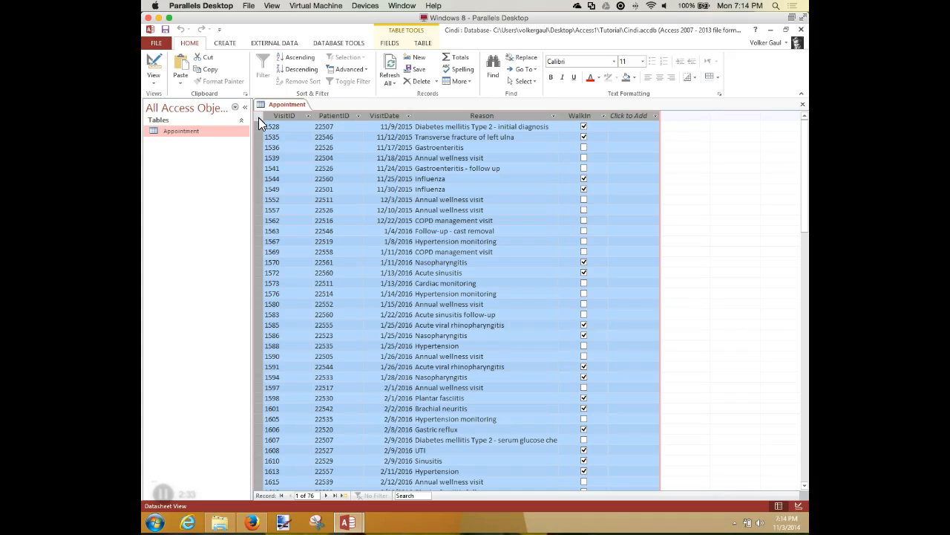
pyautogui.rightClick(323, 159)
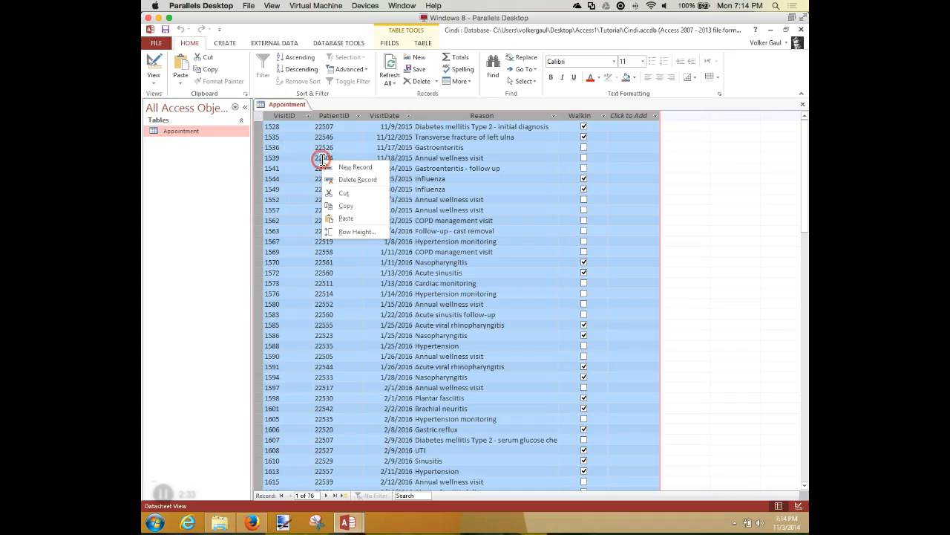
pyautogui.click(335, 208)
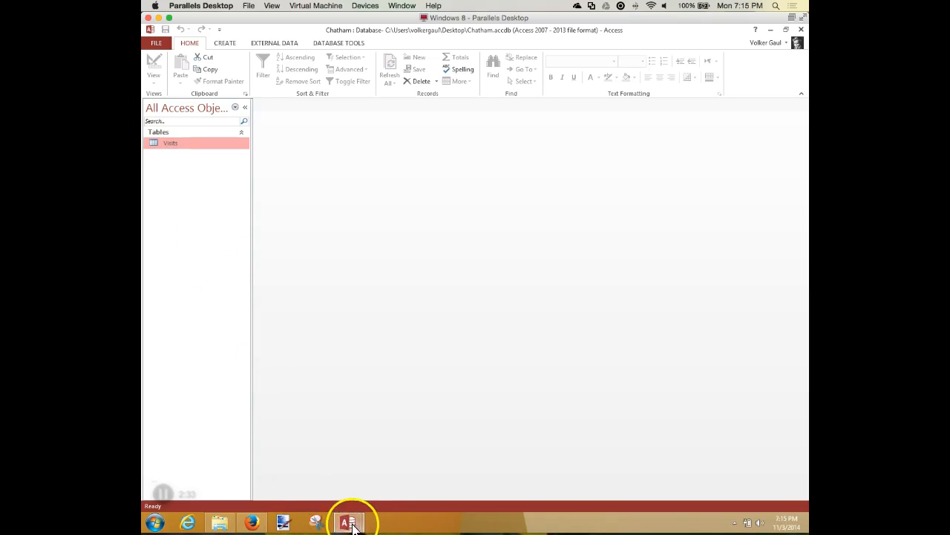
# Step: Open the Visits table in the Chatham database and paste the copied records into its new-record row, accepting the paste
pyautogui.click(169, 145)
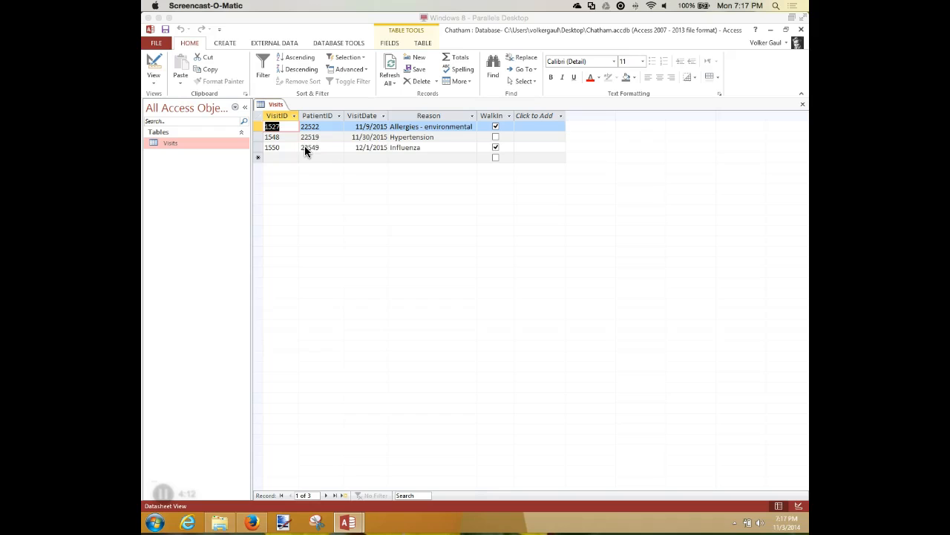
pyautogui.click(288, 158)
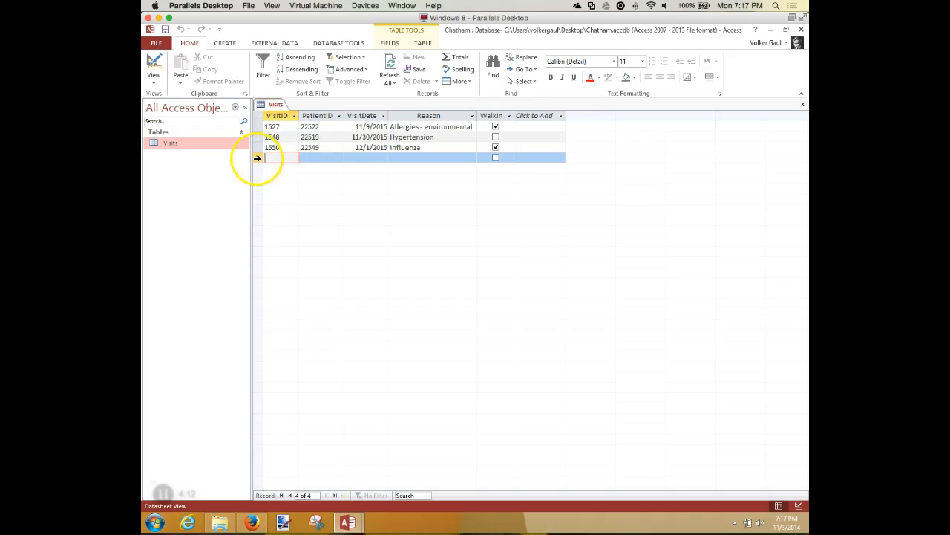
pyautogui.click(257, 158)
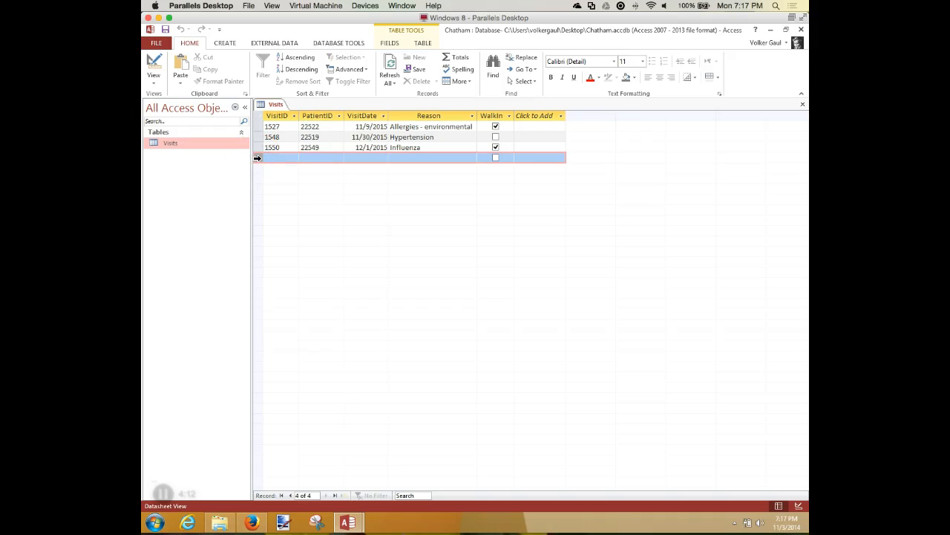
pyautogui.rightClick(256, 158)
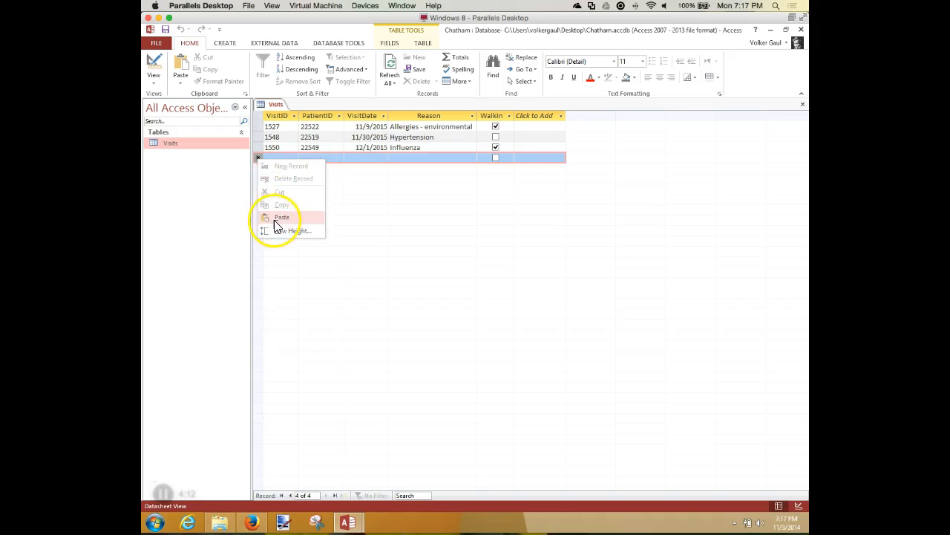
pyautogui.click(276, 218)
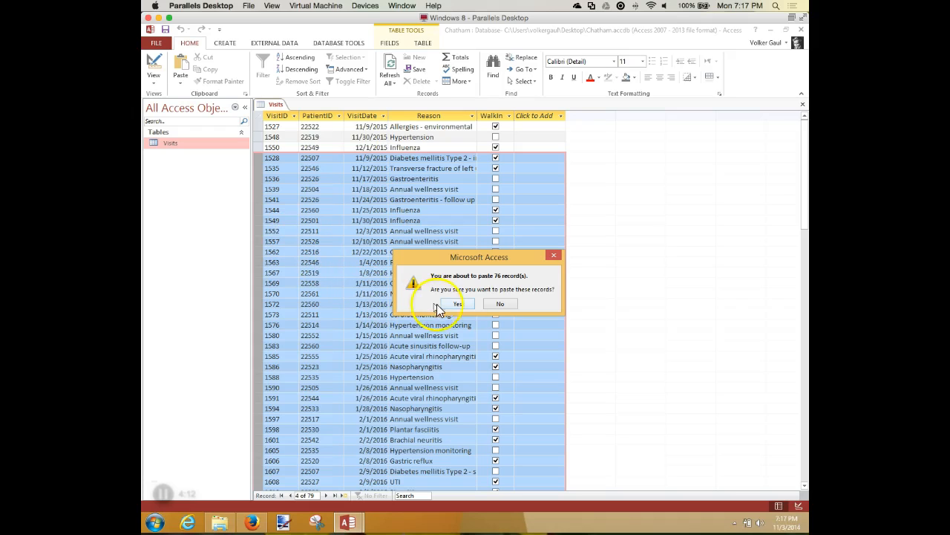
pyautogui.click(467, 303)
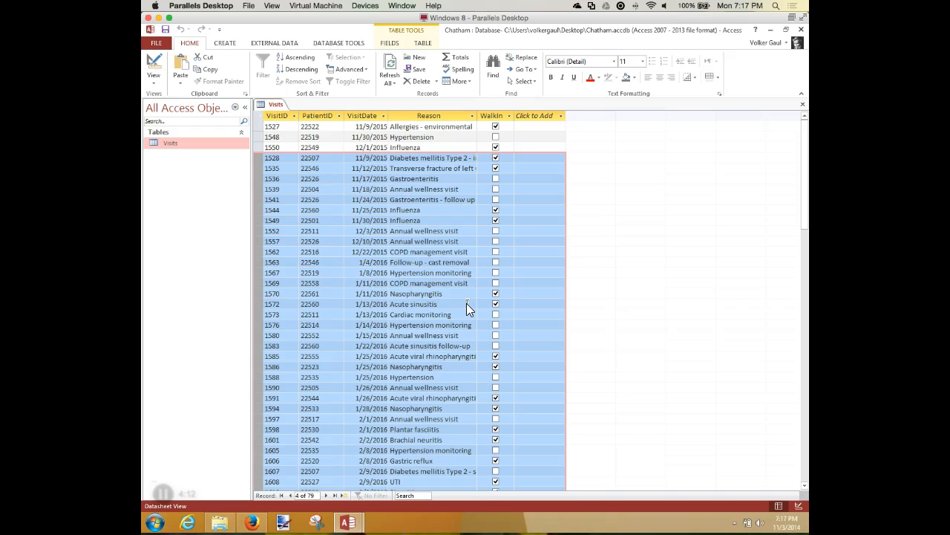
# Step: Switch to the Cindi database and close it without keeping the copied data on the Clipboard
pyautogui.click(349, 524)
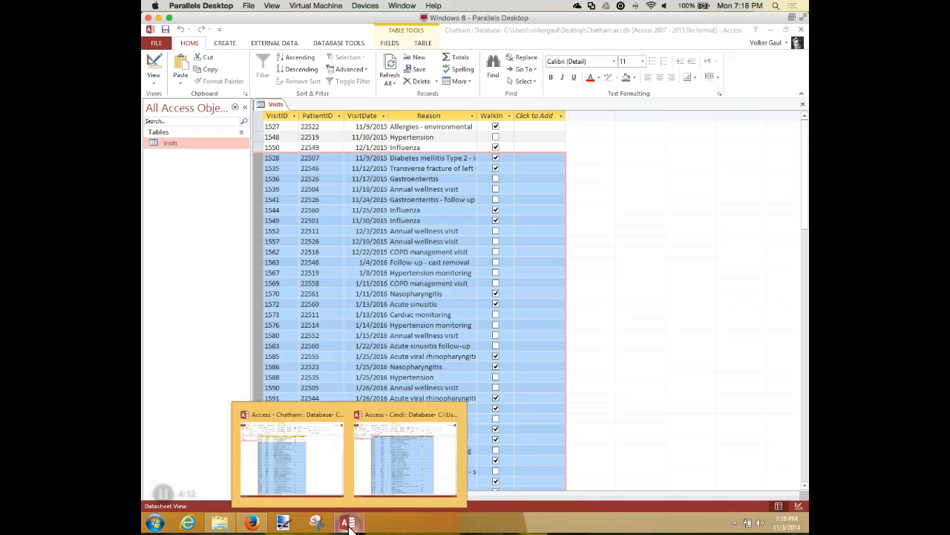
pyautogui.click(404, 455)
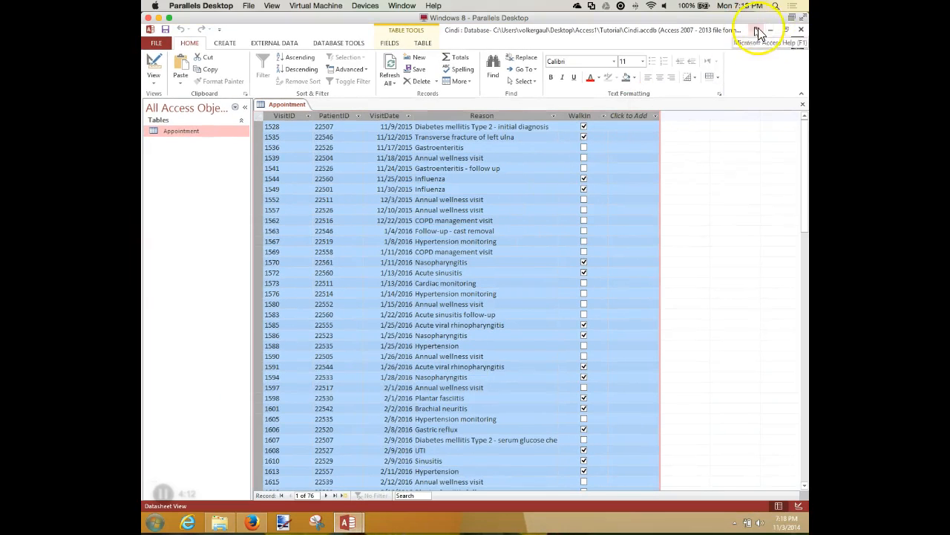
pyautogui.click(802, 31)
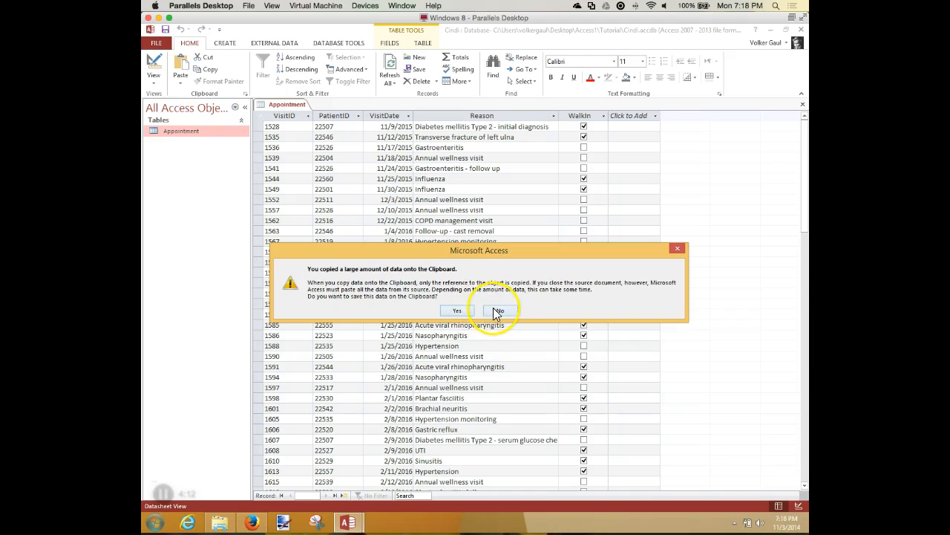
pyautogui.click(495, 310)
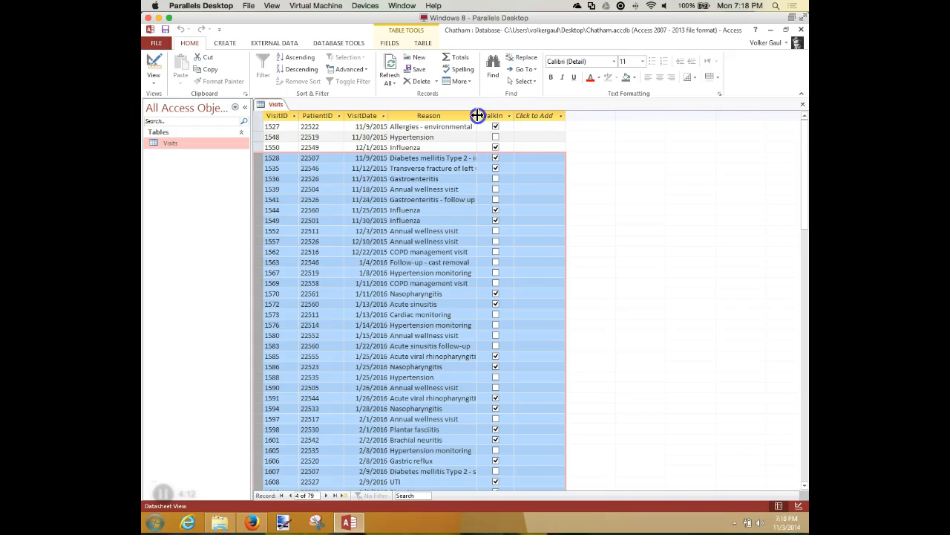
# Step: Resize the Reason column of the Visits table to its best fit and check the fit across all records
pyautogui.doubleClick(477, 115)
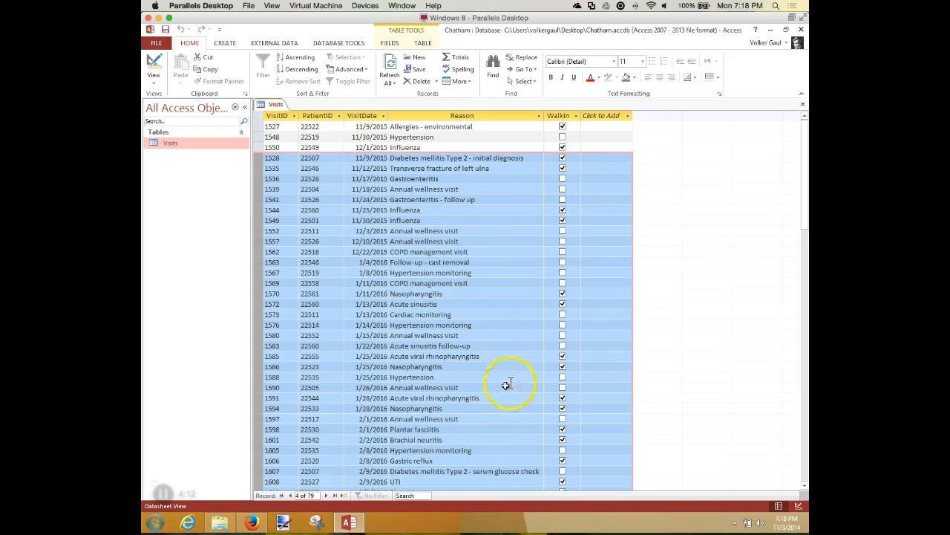
pyautogui.moveTo(807, 203); pyautogui.dragTo(800, 355)
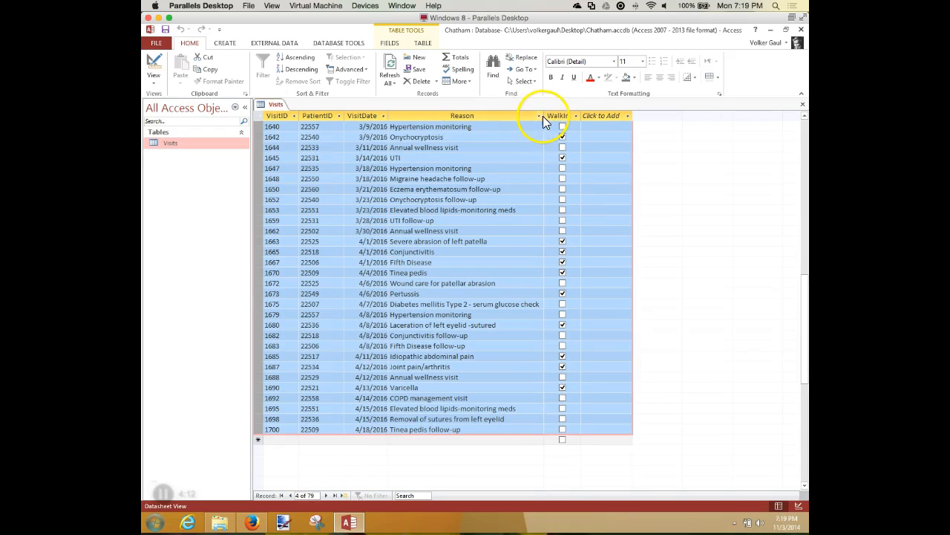
pyautogui.moveTo(544, 115); pyautogui.dragTo(544, 116)
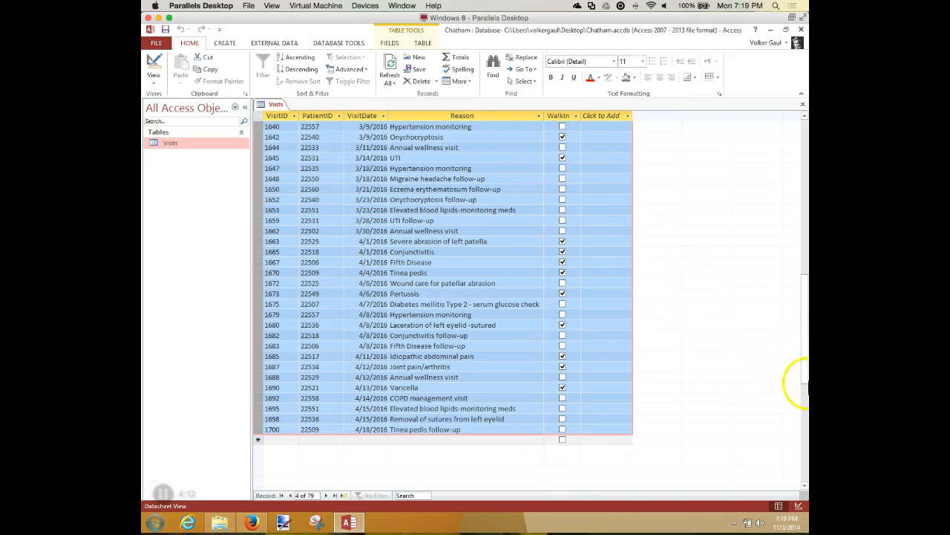
pyautogui.moveTo(804, 339); pyautogui.dragTo(805, 170)
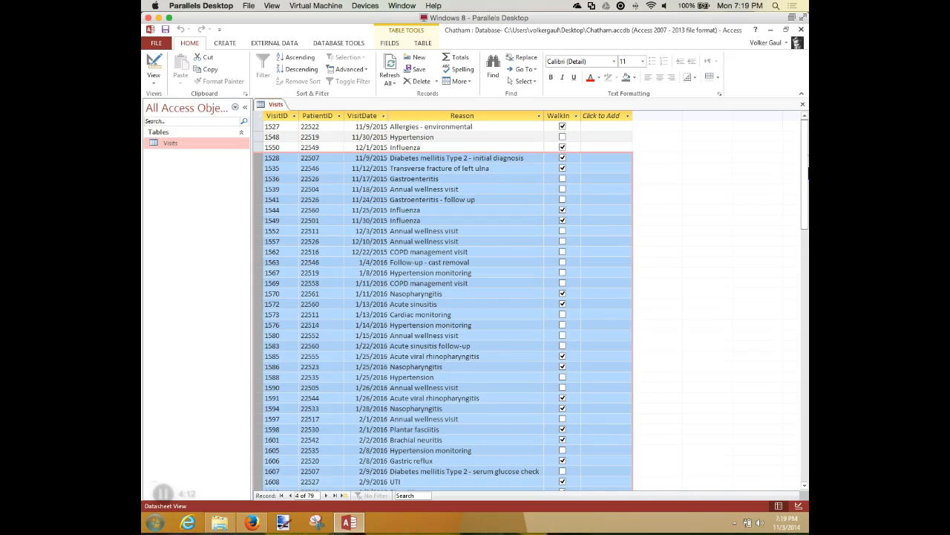
# Step: Deselect the pasted records, narrow the Reason column, and resize it to its best fit again
pyautogui.click(428, 139)
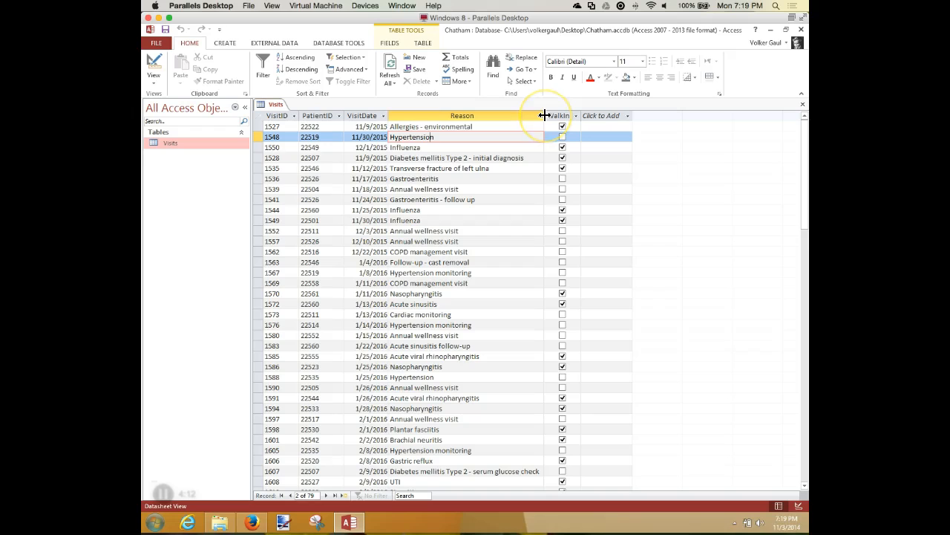
pyautogui.moveTo(544, 115); pyautogui.dragTo(468, 114)
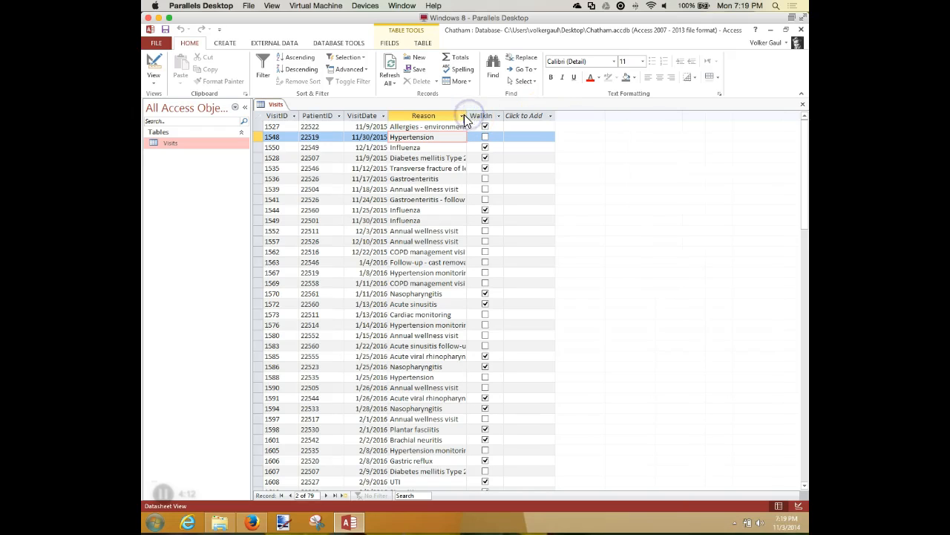
pyautogui.doubleClick(468, 114)
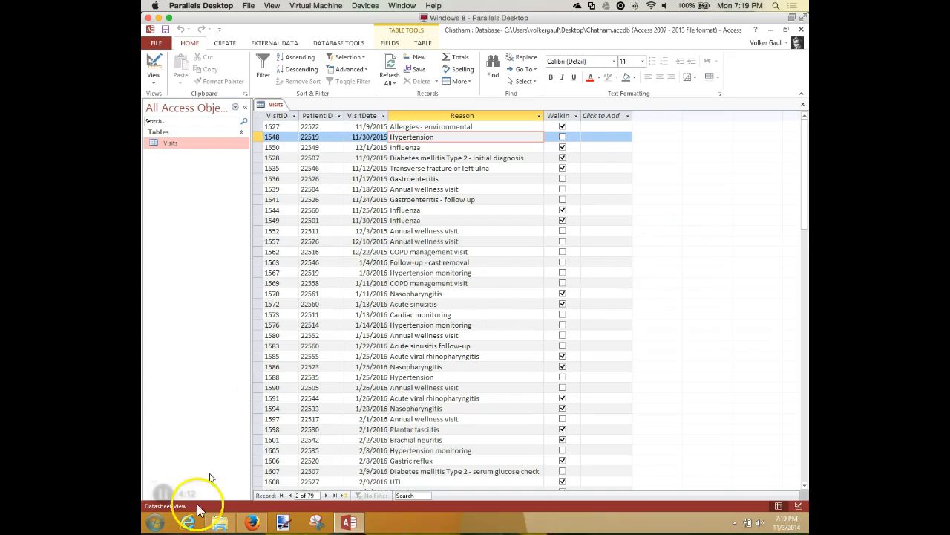
# Step: Close the Visits table with its layout changes saved, and reopen it at the new-record row
pyautogui.click(803, 106)
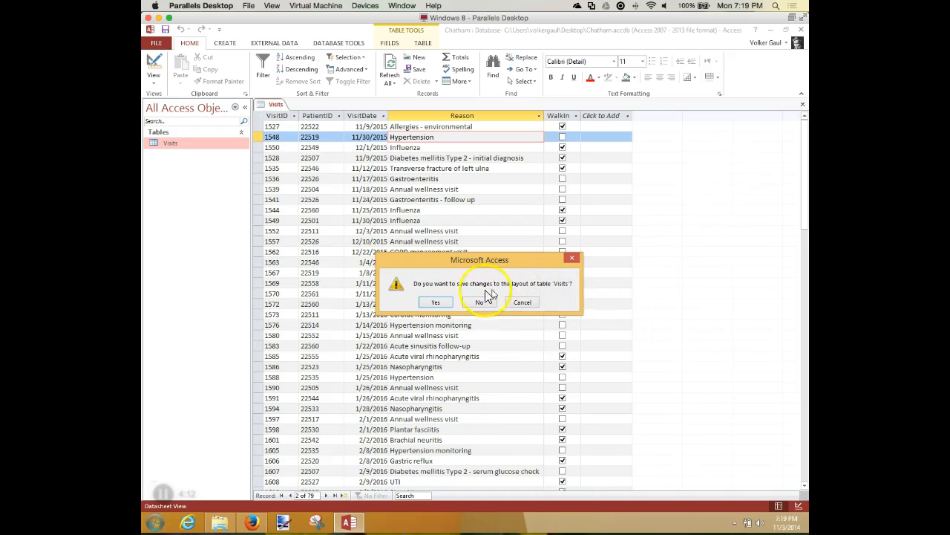
pyautogui.click(436, 302)
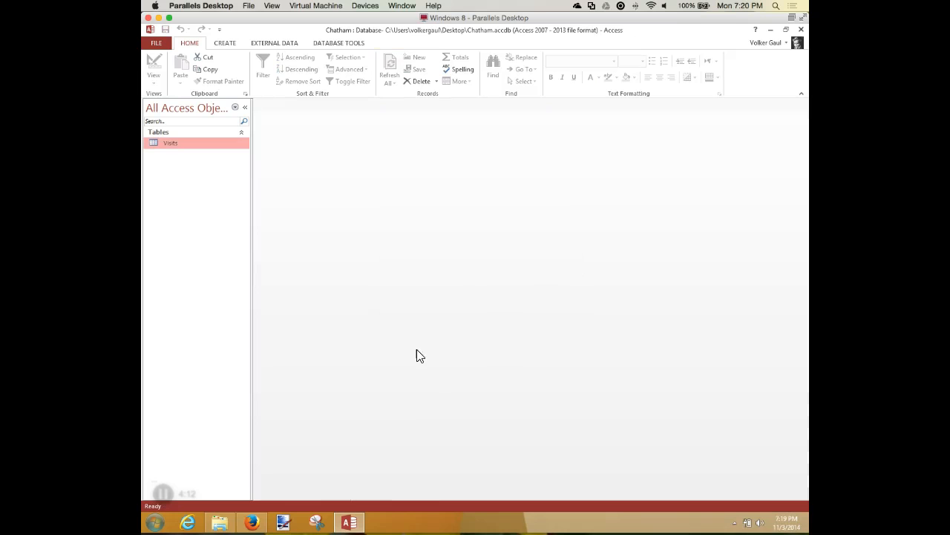
pyautogui.doubleClick(167, 143)
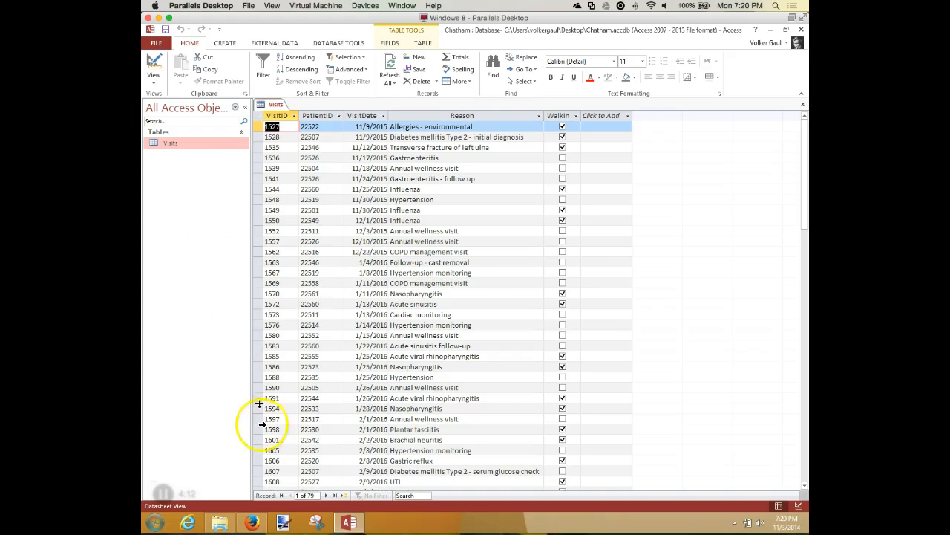
pyautogui.click(343, 496)
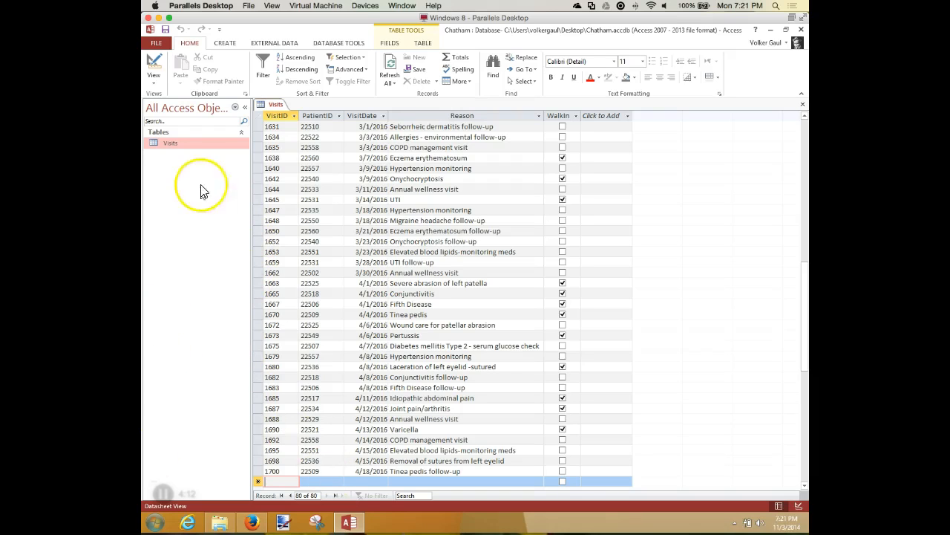
# Step: Start a new select query based on the Visits table with the Simple Query Wizard
pyautogui.click(225, 45)
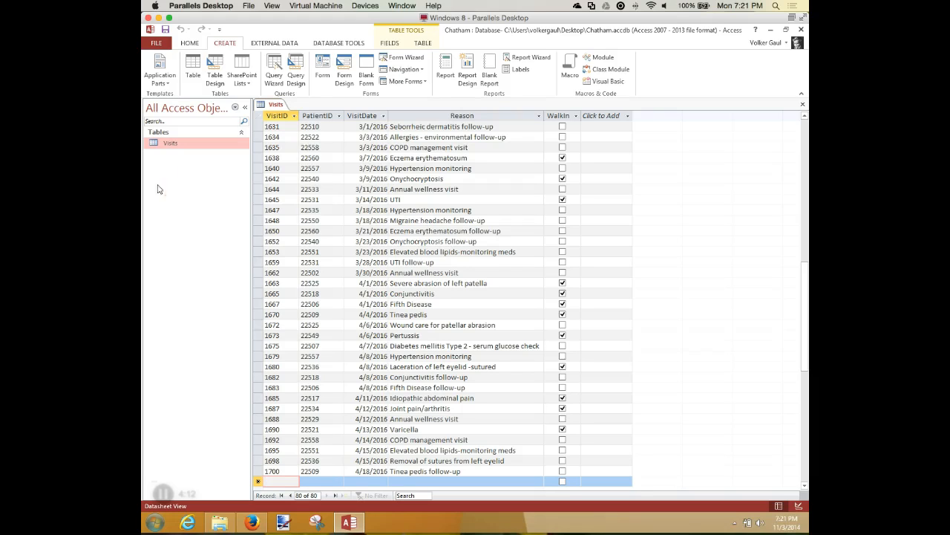
pyautogui.click(278, 67)
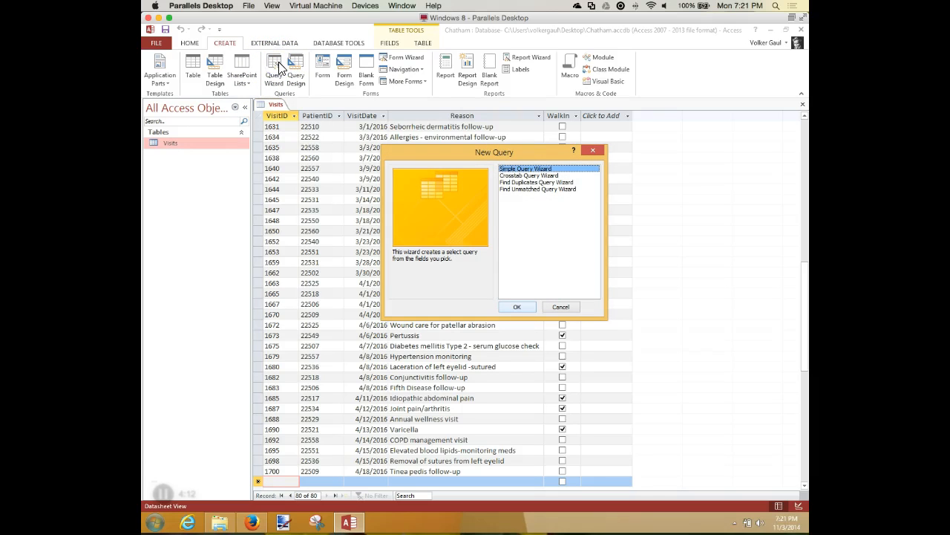
pyautogui.click(517, 306)
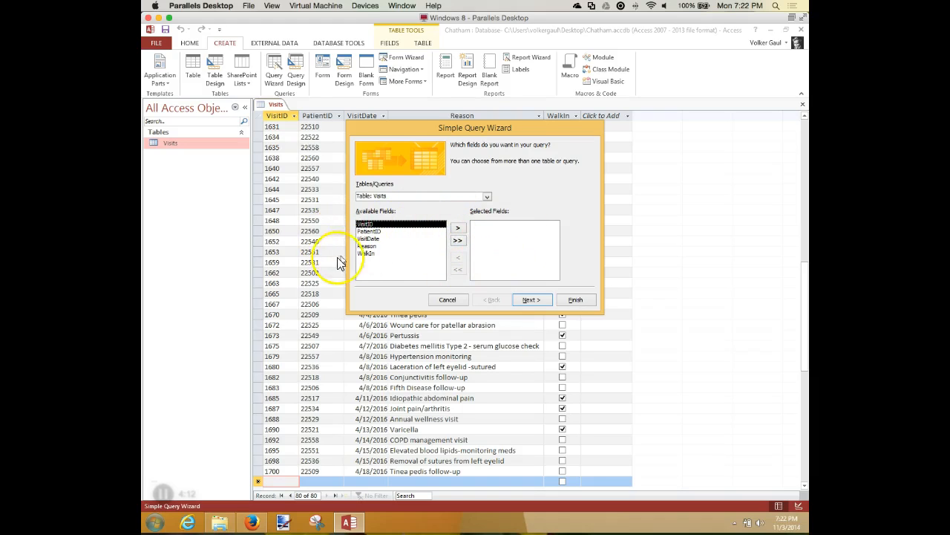
# Step: Add VisitID, VisitDate and Reason one by one to the query's selected fields, and clear the whole selection again
pyautogui.click(457, 227)
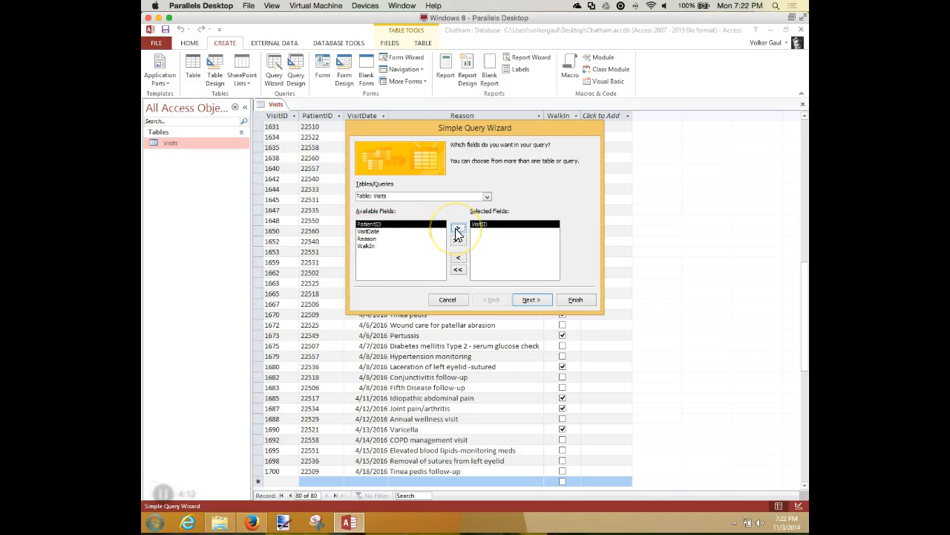
pyautogui.doubleClick(371, 232)
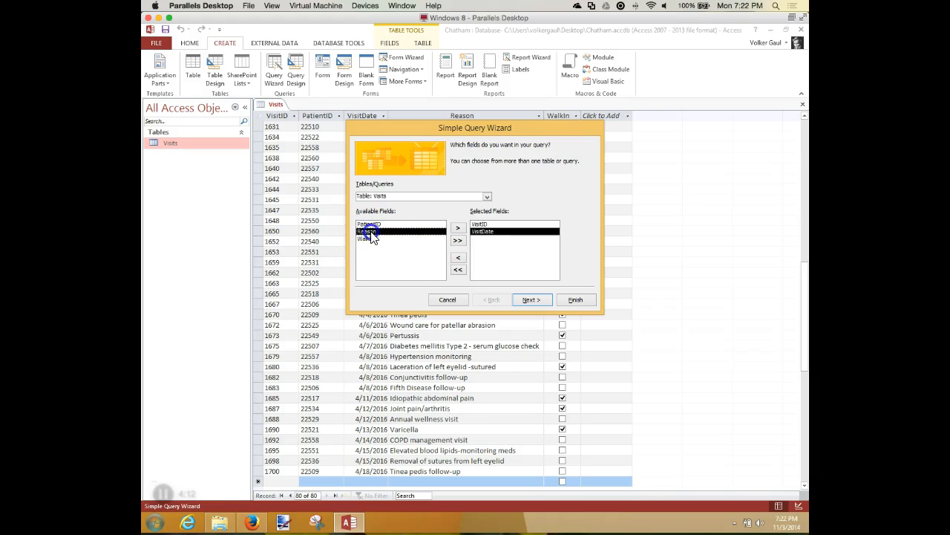
pyautogui.doubleClick(371, 231)
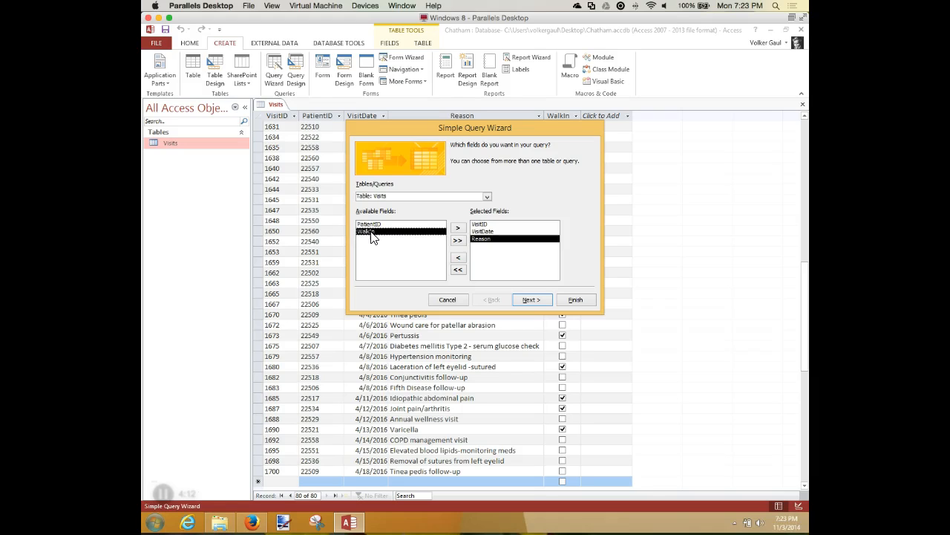
pyautogui.click(458, 270)
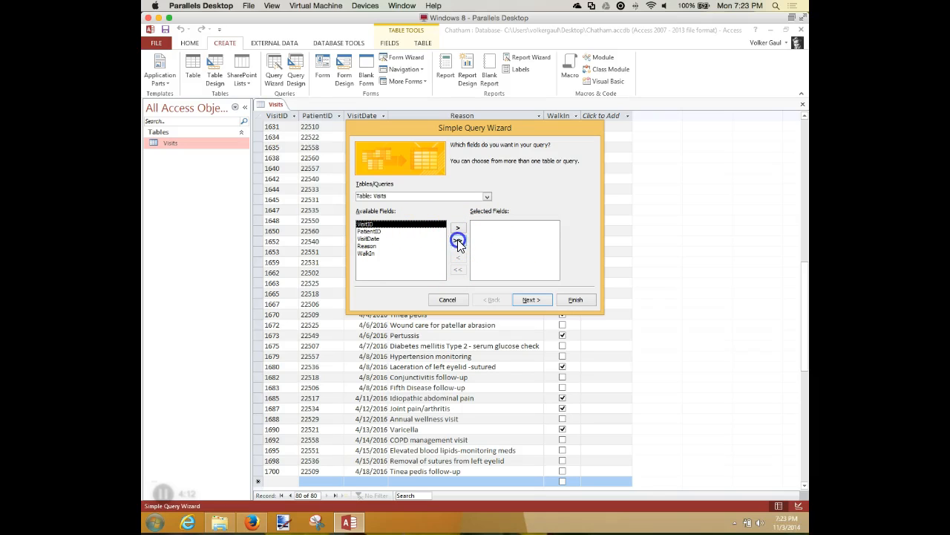
# Step: Select all Visits fields for the query, and remove PatientID and WalkIn from the selection
pyautogui.click(458, 239)
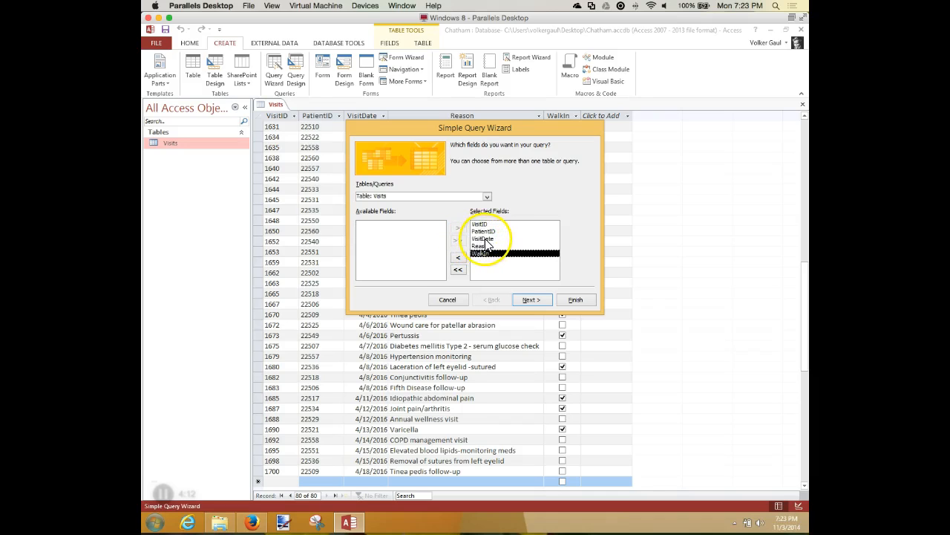
pyautogui.click(482, 231)
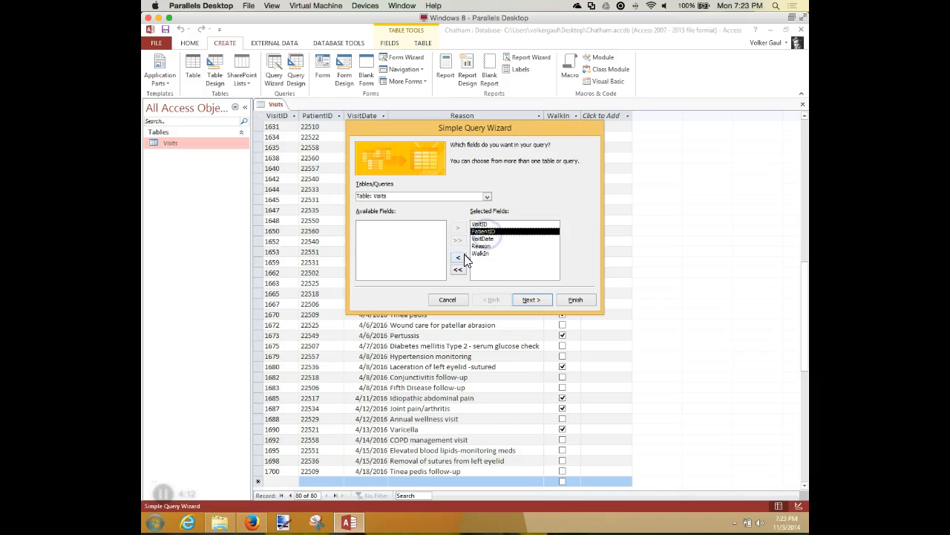
pyautogui.click(458, 257)
pyautogui.click(481, 247)
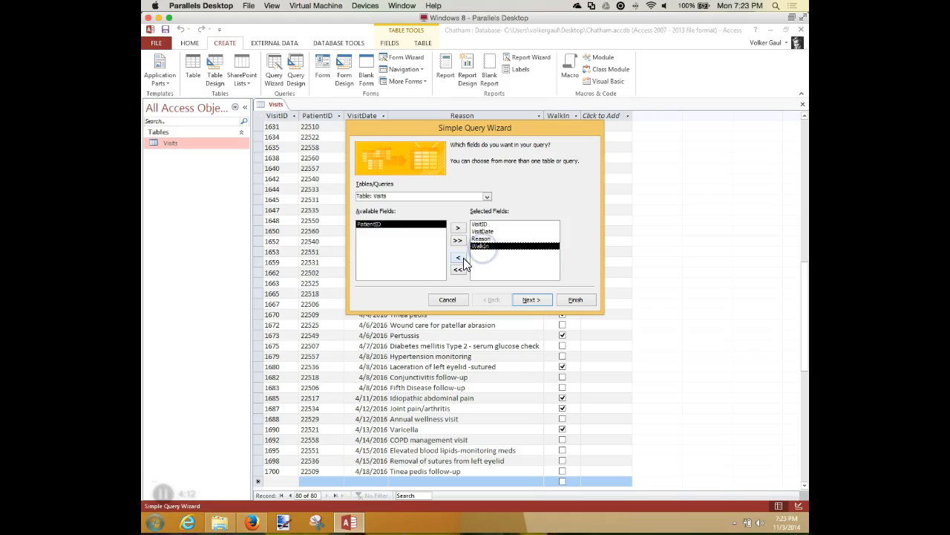
pyautogui.click(458, 257)
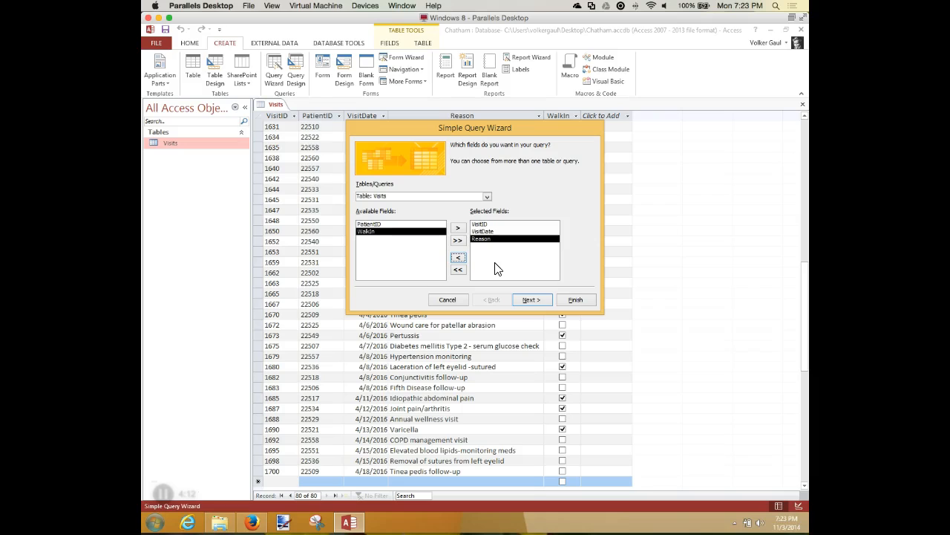
# Step: Title the query VisitList and finish the wizard with the query opened to view its information
pyautogui.click(539, 299)
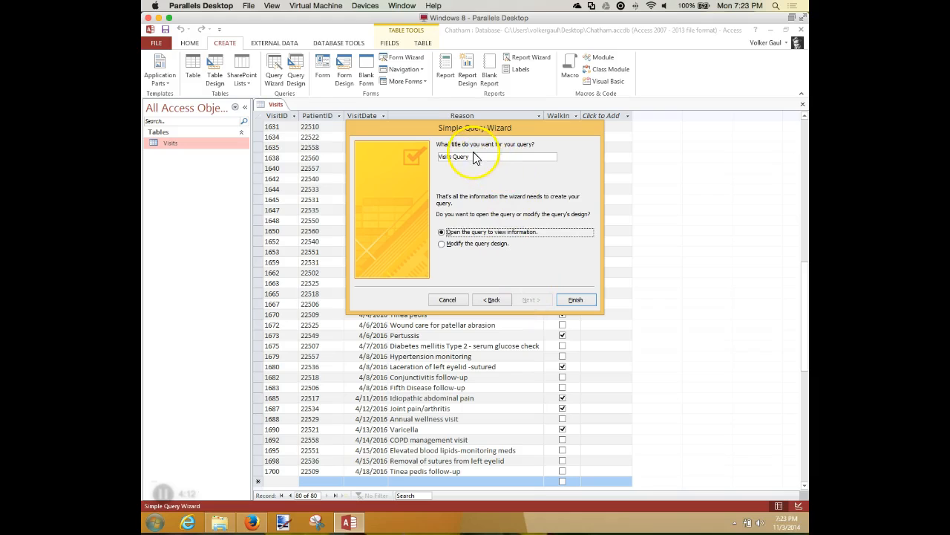
pyautogui.moveTo(471, 158); pyautogui.dragTo(401, 159)
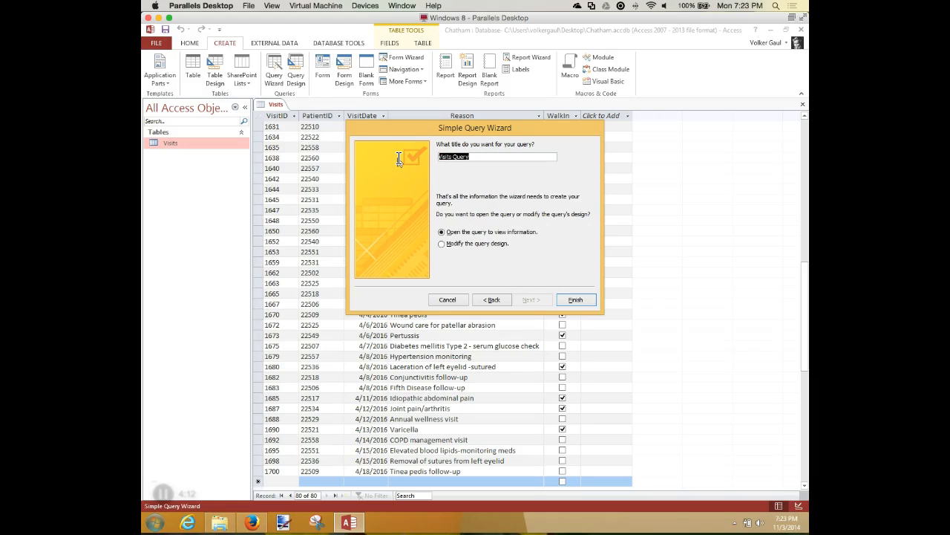
pyautogui.write('Visits Qu')
pyautogui.press('BackSpace')
pyautogui.press('BackSpace')
pyautogui.press('BackSpace')
pyautogui.write('List')
pyautogui.click(490, 233)
pyautogui.click(590, 304)
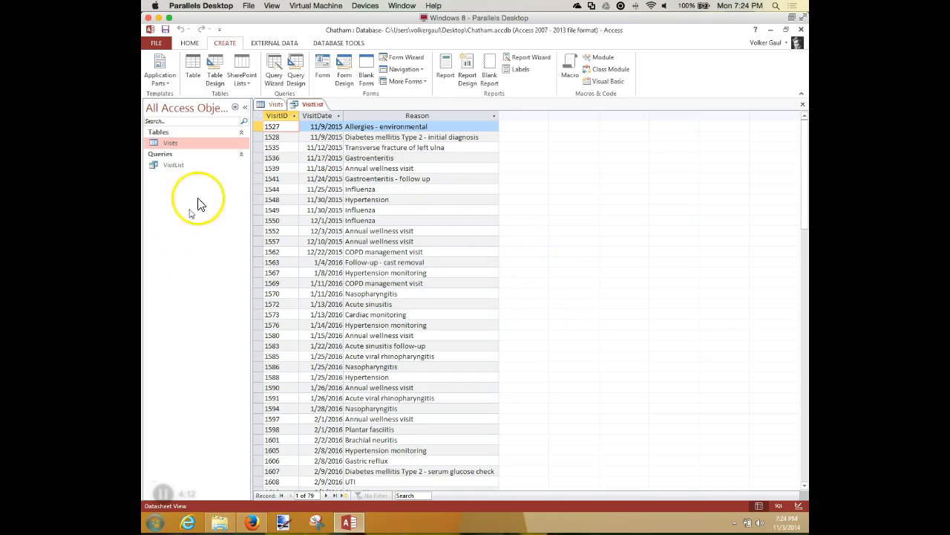
# Step: Compare the VisitList query's records with the Visits table, and close both objects
pyautogui.click(275, 104)
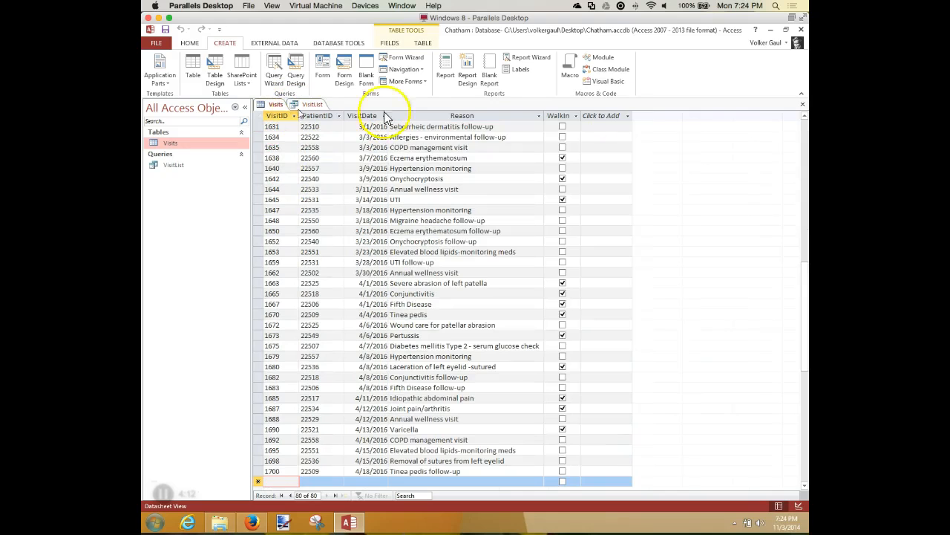
pyautogui.click(312, 105)
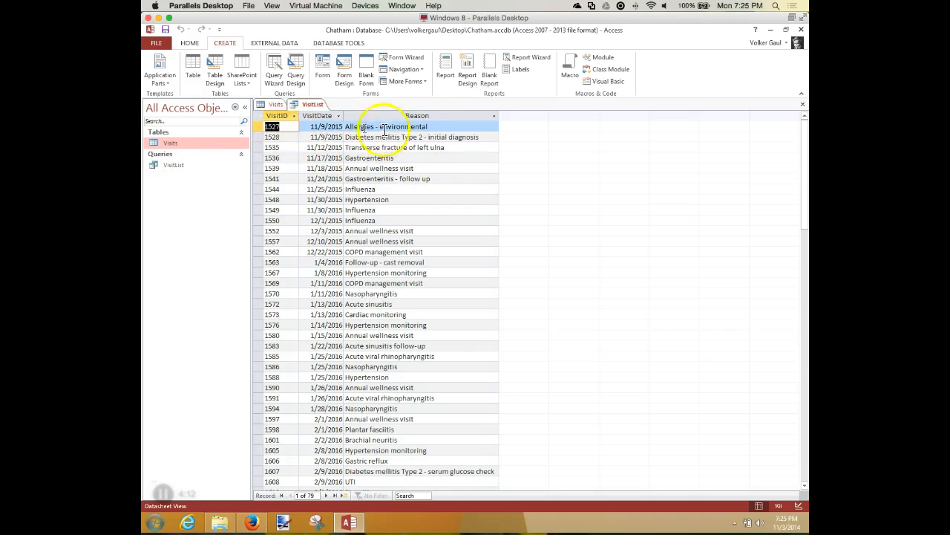
pyautogui.click(272, 106)
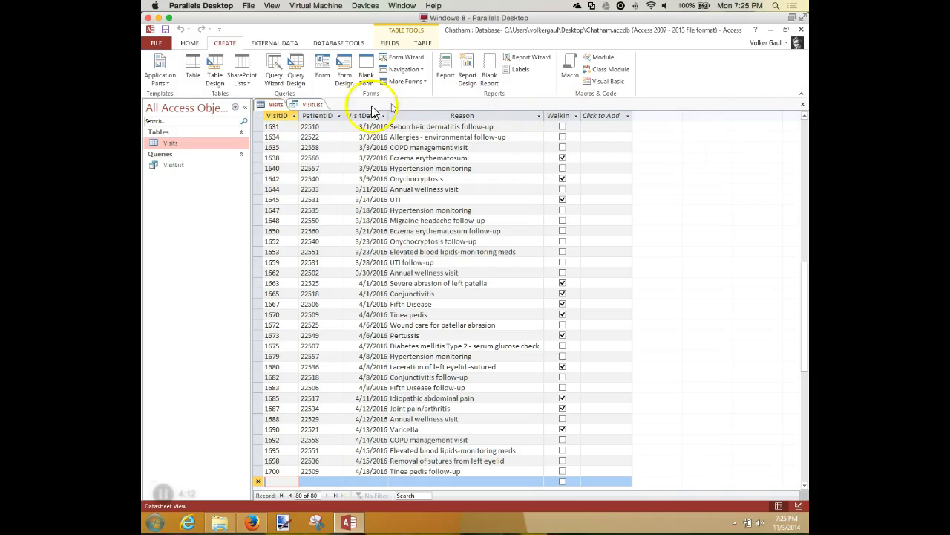
pyautogui.click(802, 104)
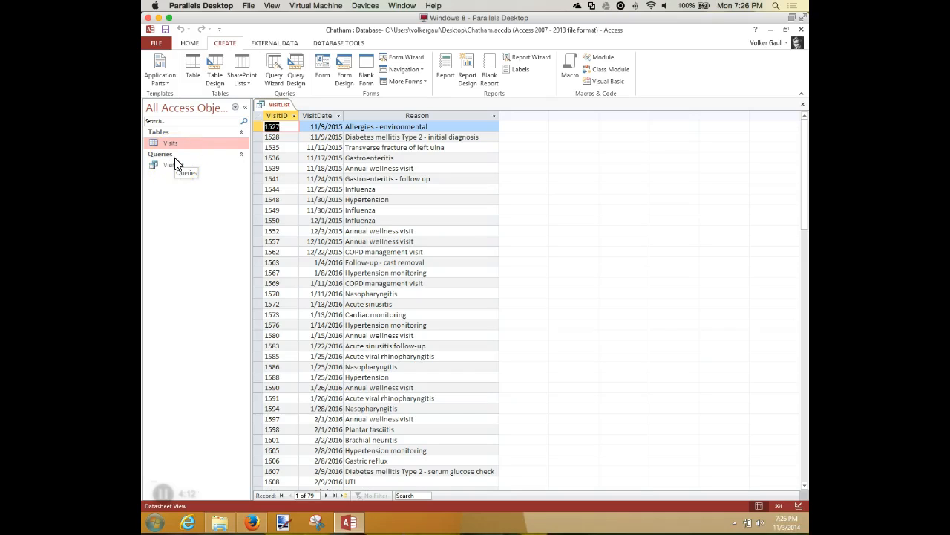
pyautogui.click(803, 108)
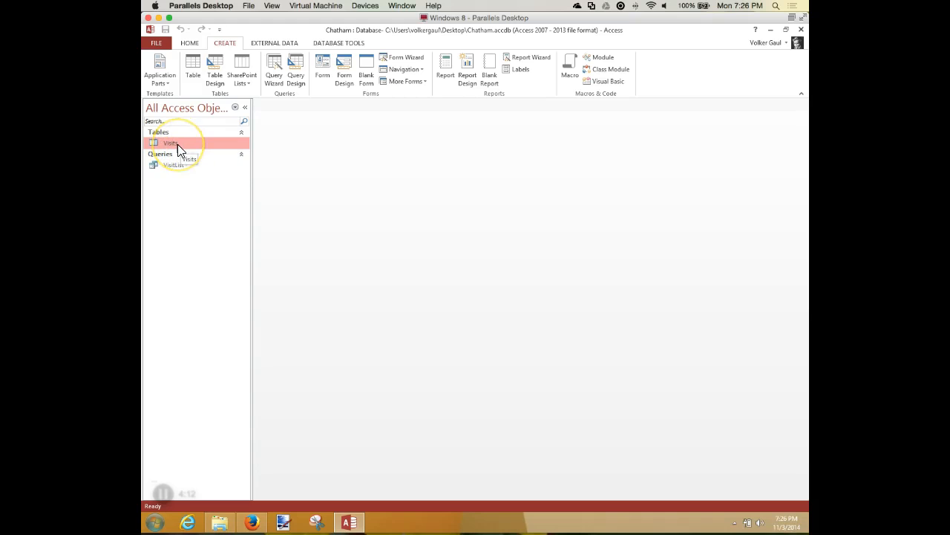
# Step: Reopen the VisitList query and the Visits table in turn to view their records, closing each one
pyautogui.click(170, 167)
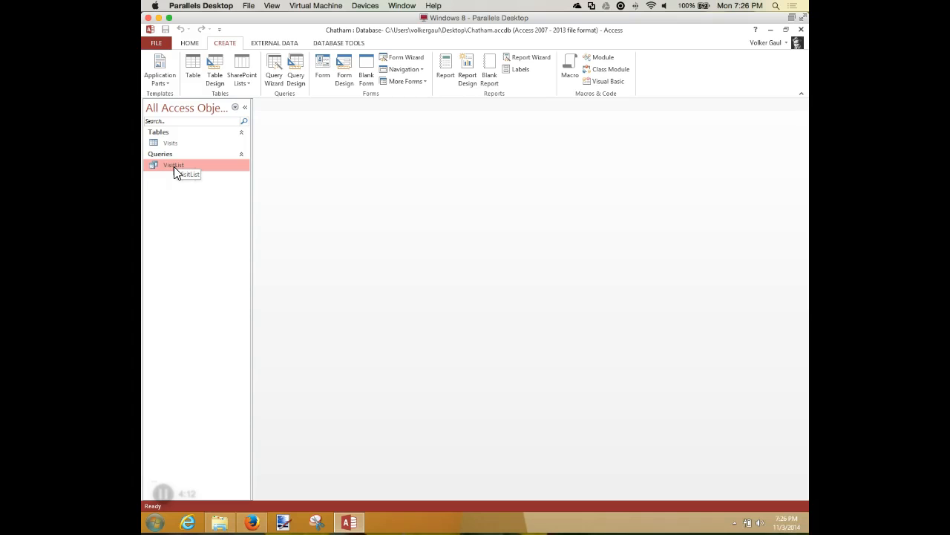
pyautogui.doubleClick(174, 167)
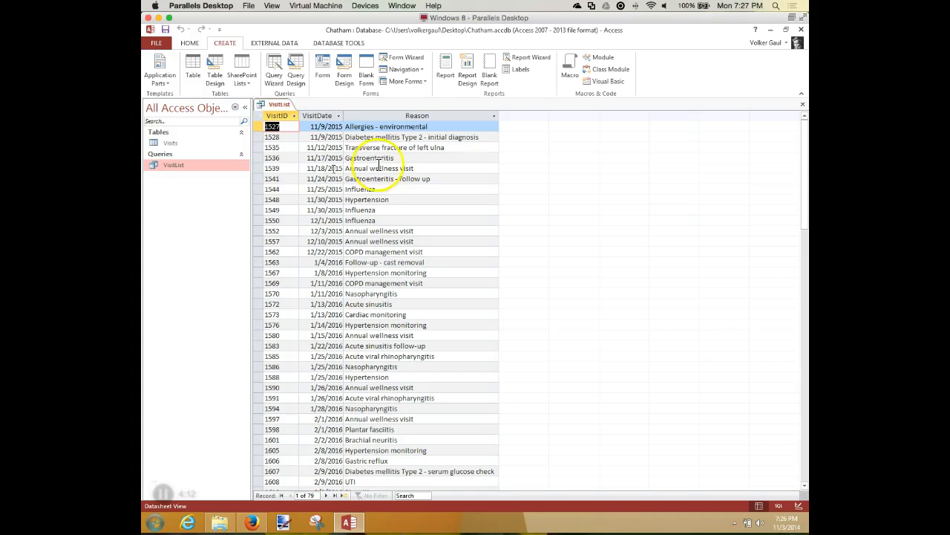
pyautogui.click(803, 111)
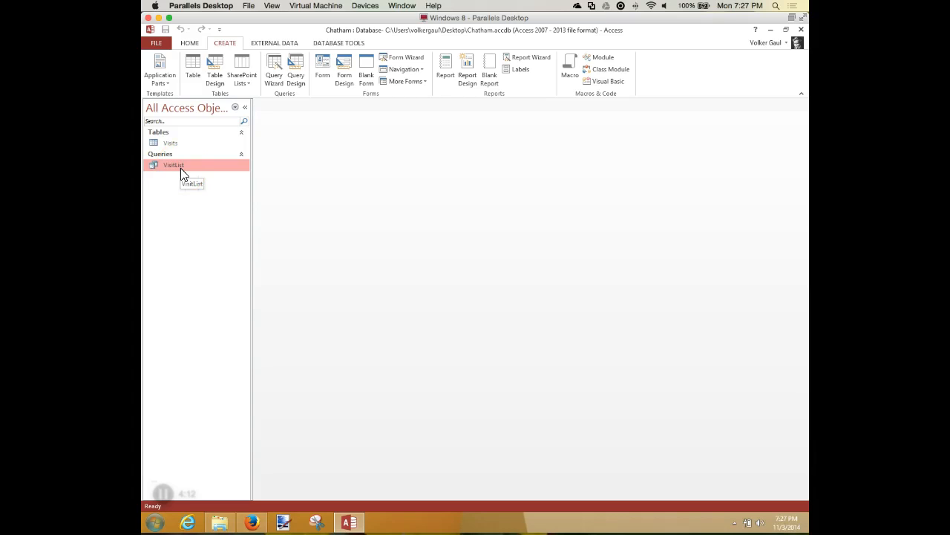
pyautogui.click(168, 142)
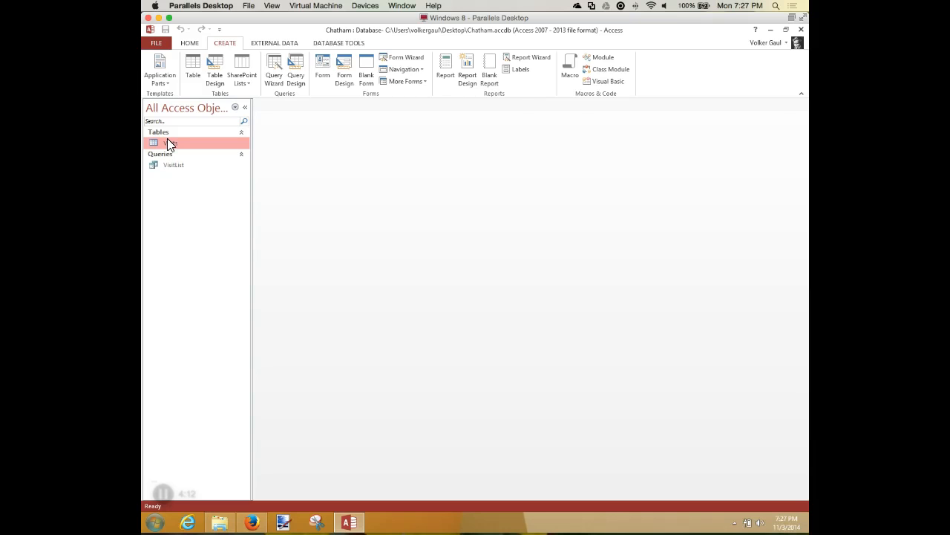
pyautogui.doubleClick(168, 141)
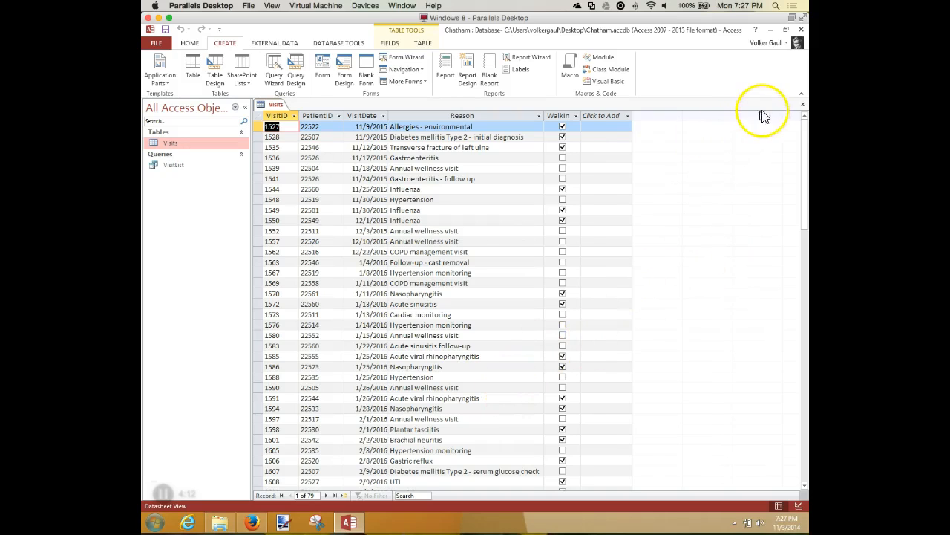
pyautogui.click(802, 104)
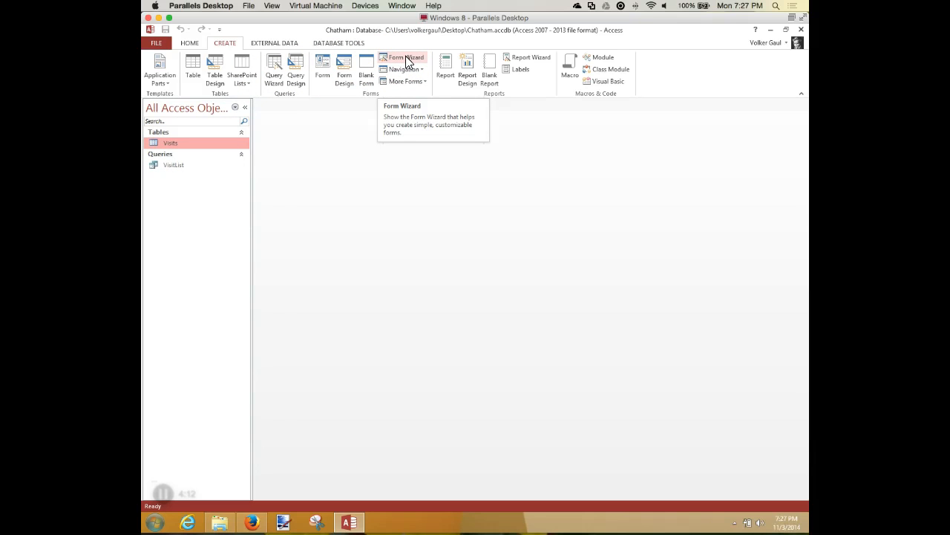
# Step: Create a simple form based on the Visits table, and browse from its blank new record back two records
pyautogui.click(322, 70)
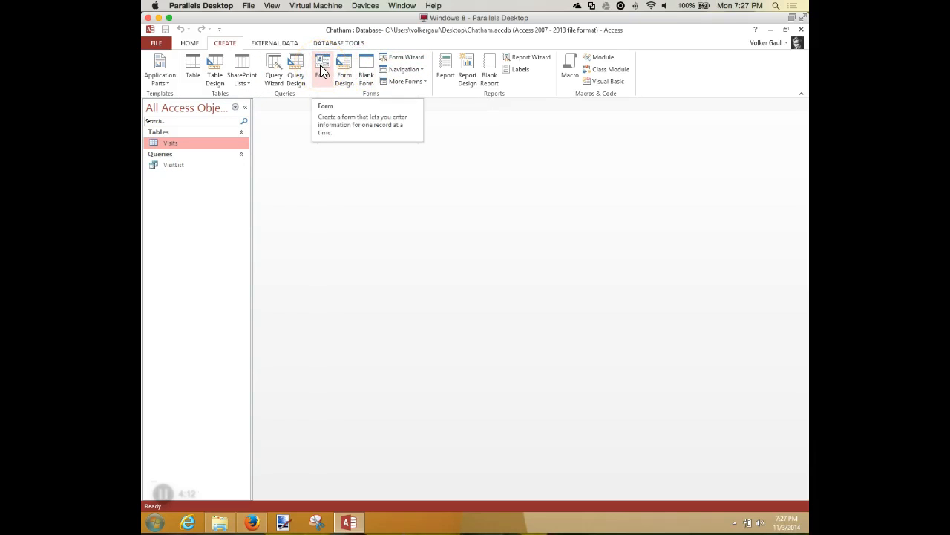
pyautogui.click(322, 71)
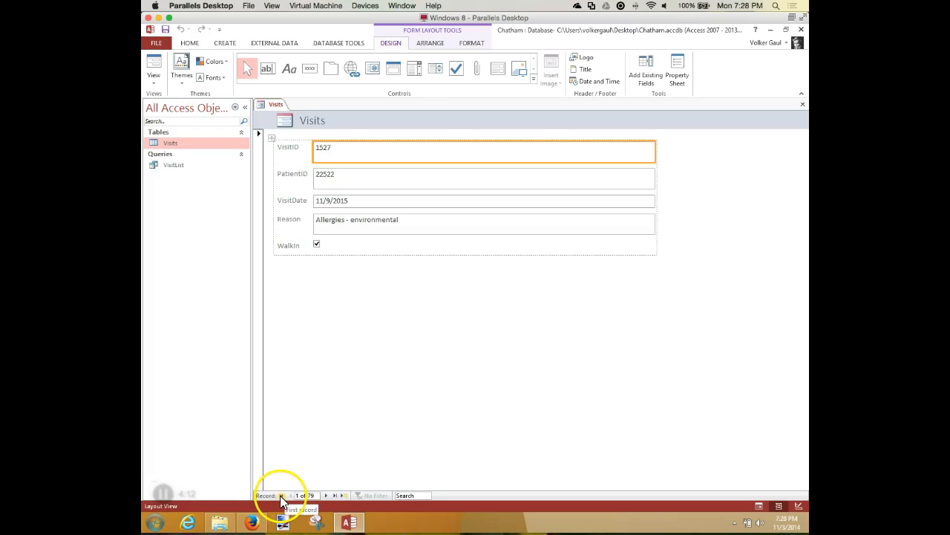
pyautogui.click(344, 495)
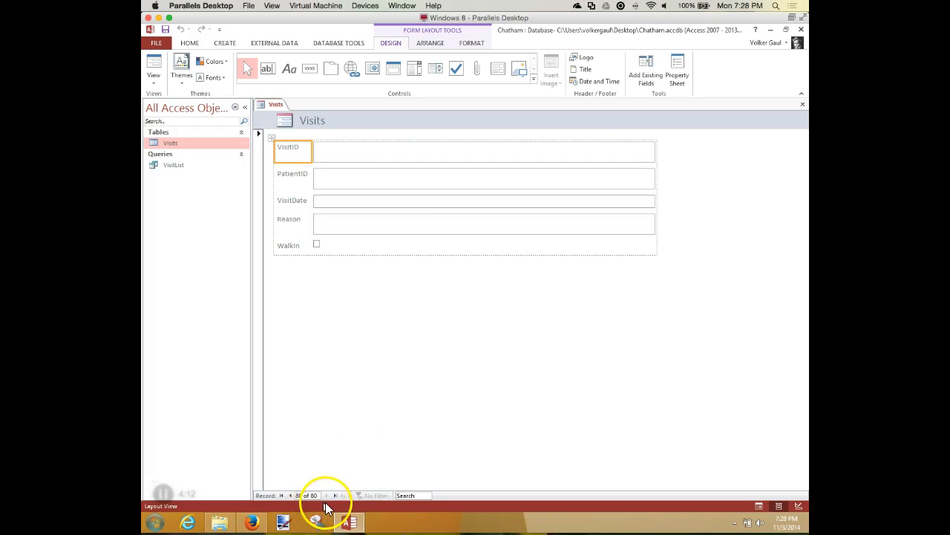
pyautogui.click(290, 499)
pyautogui.click(290, 499)
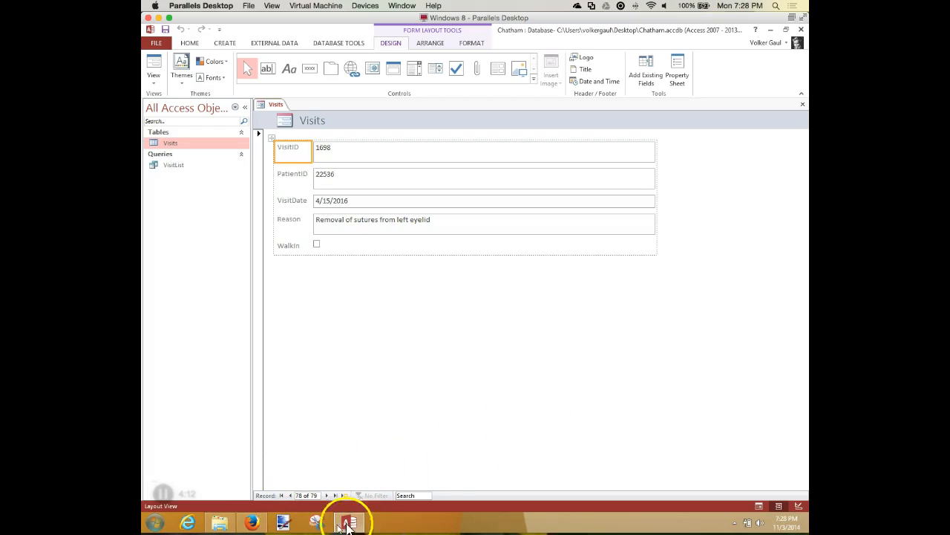
# Step: Close the new form based on the Visits table, saving its design under the name VisitData
pyautogui.click(803, 108)
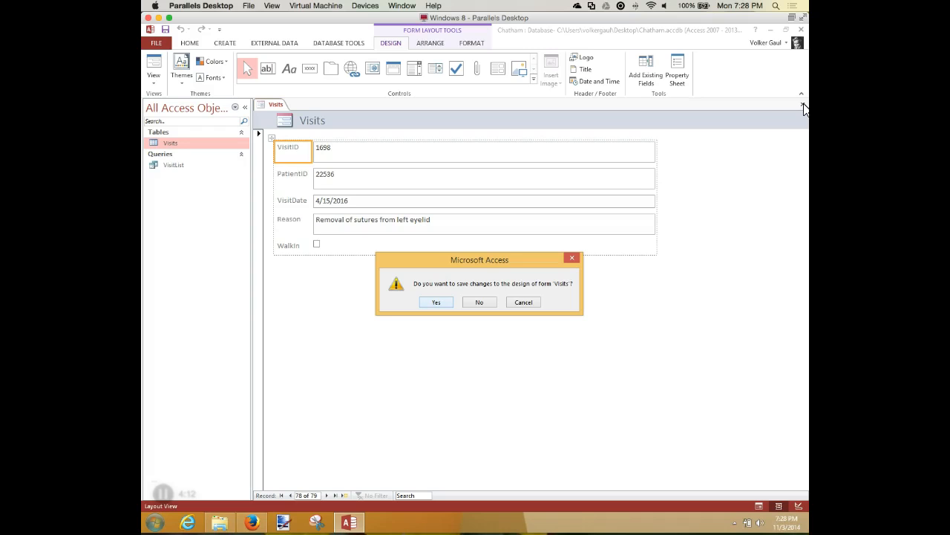
pyautogui.click(438, 301)
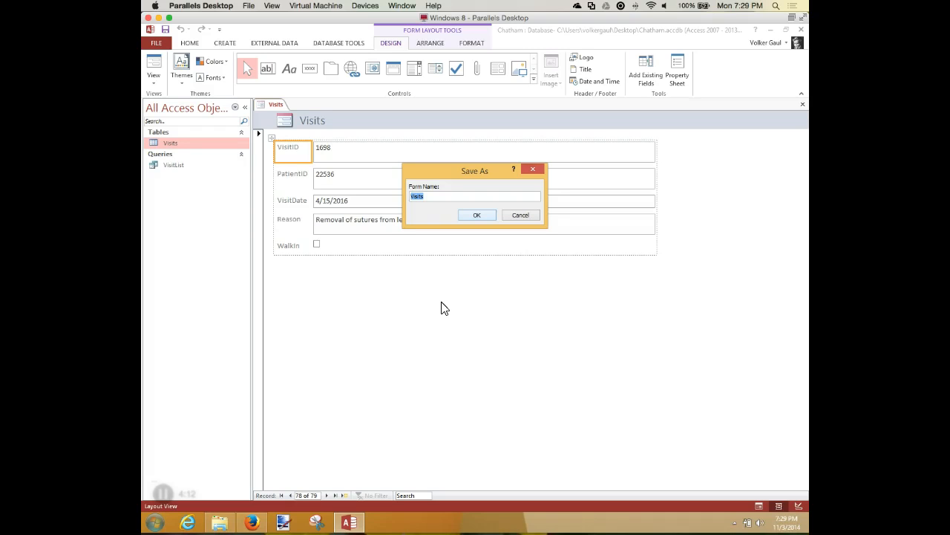
pyautogui.click(432, 198)
pyautogui.press('BackSpace')
pyautogui.write('Data')
pyautogui.click(484, 217)
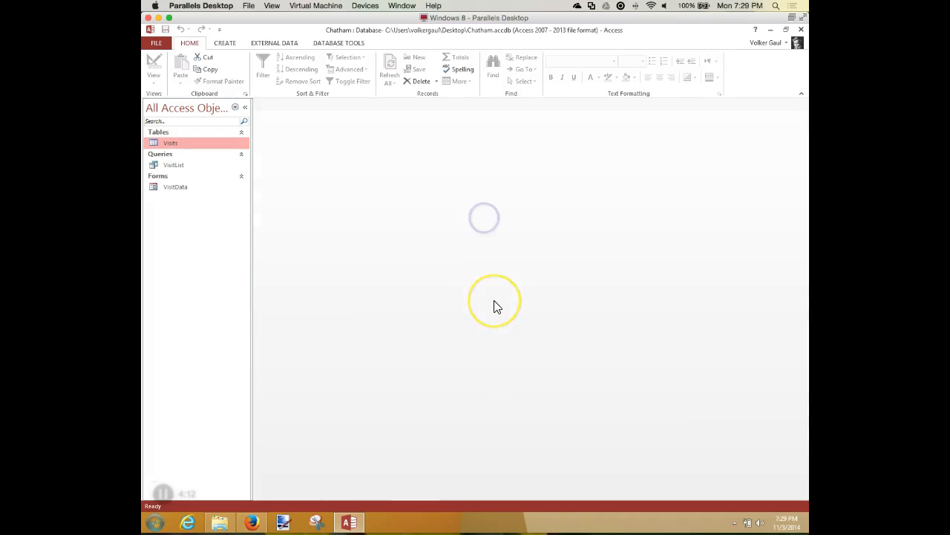
# Step: Open the VisitData form, Visits table and VisitList query, compare how each presents the records, and close all three objects
pyautogui.click(170, 186)
pyautogui.doubleClick(169, 187)
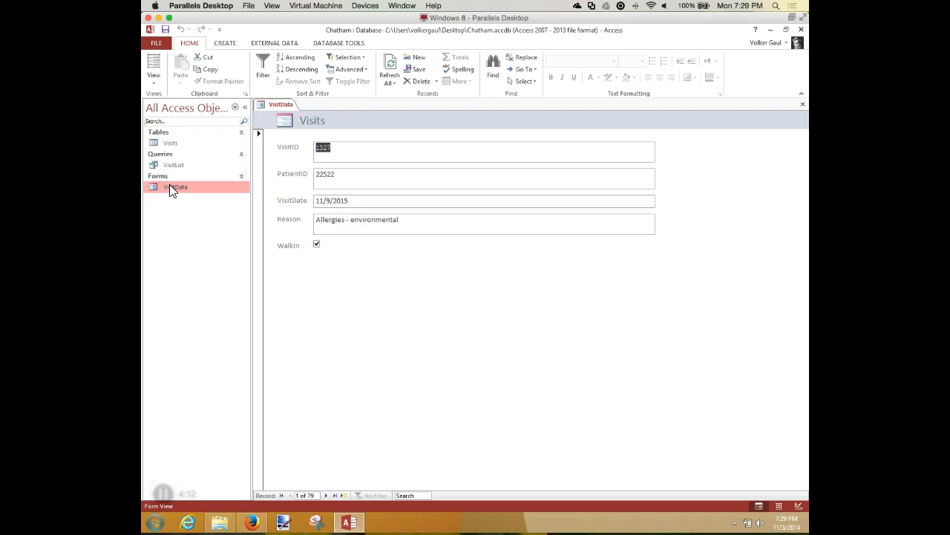
pyautogui.doubleClick(169, 143)
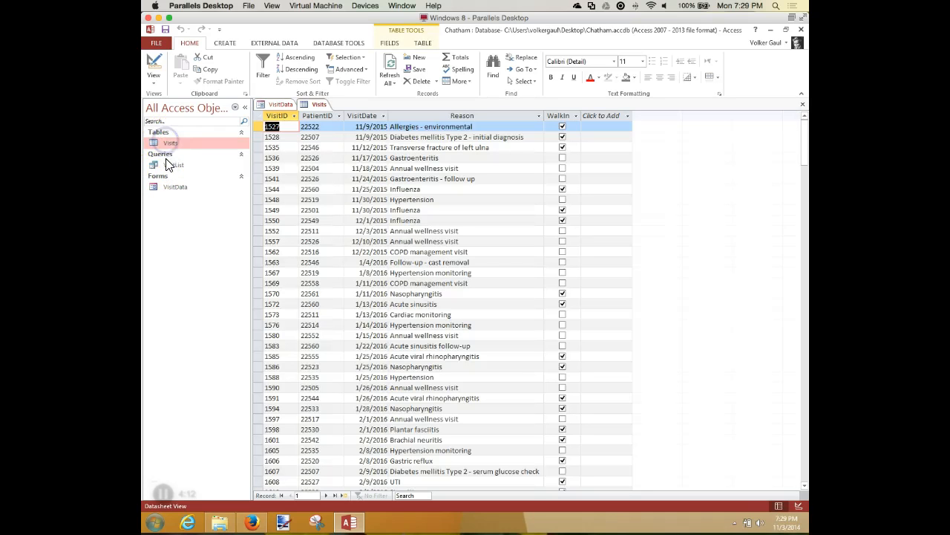
pyautogui.doubleClick(170, 164)
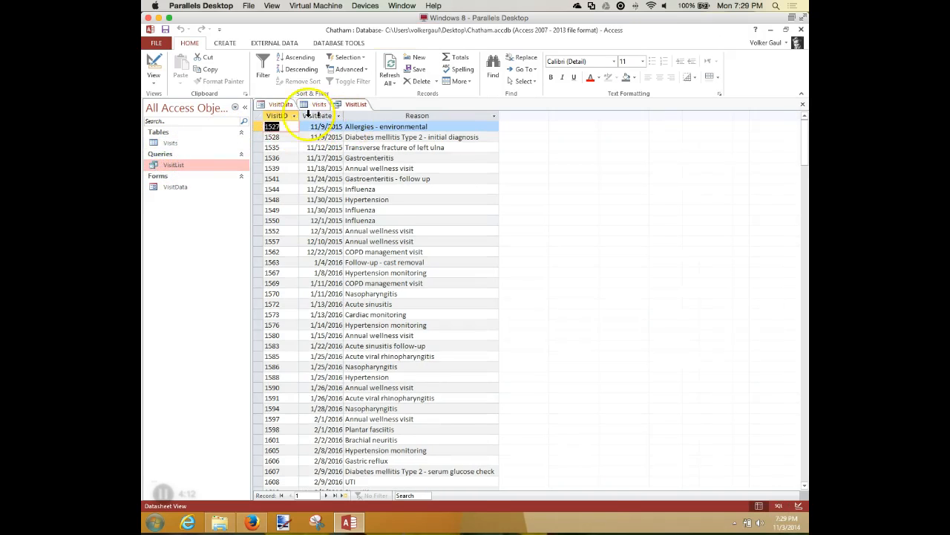
pyautogui.click(277, 105)
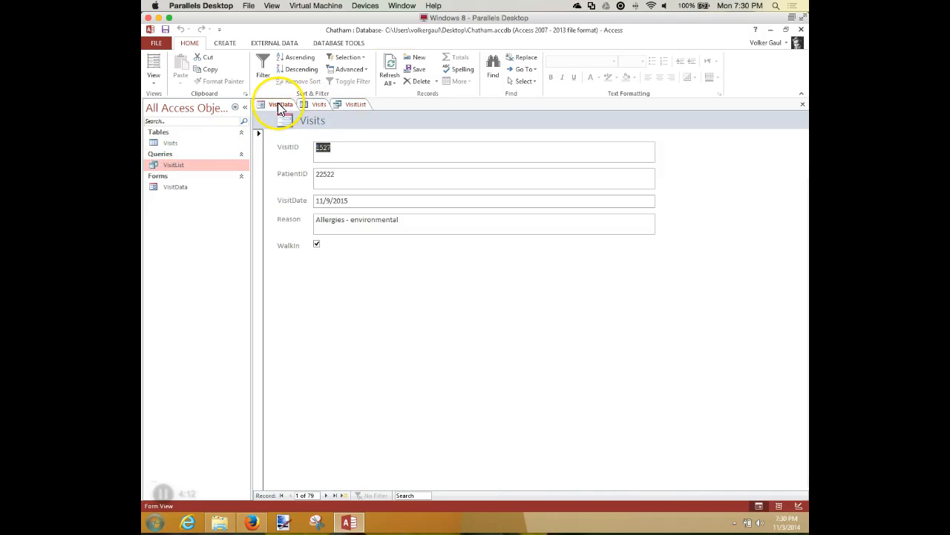
pyautogui.click(316, 104)
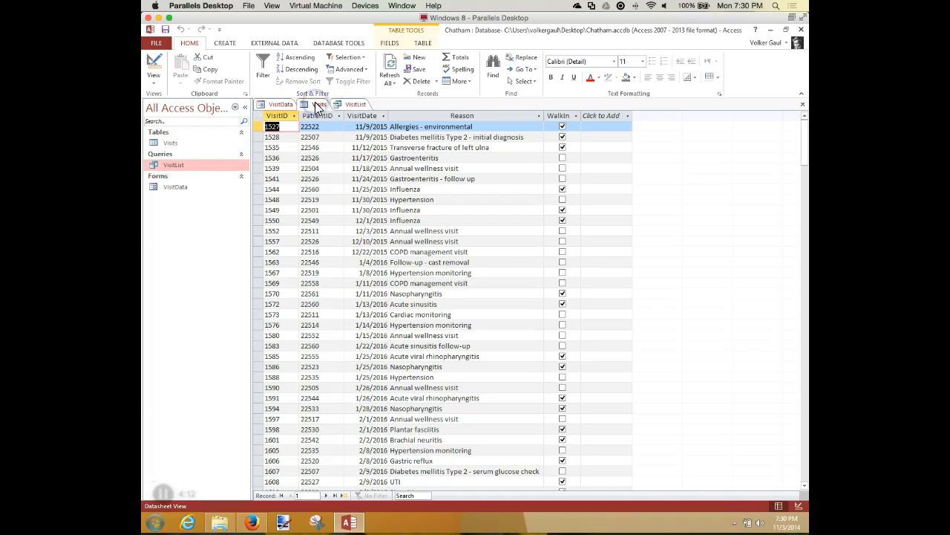
pyautogui.click(355, 104)
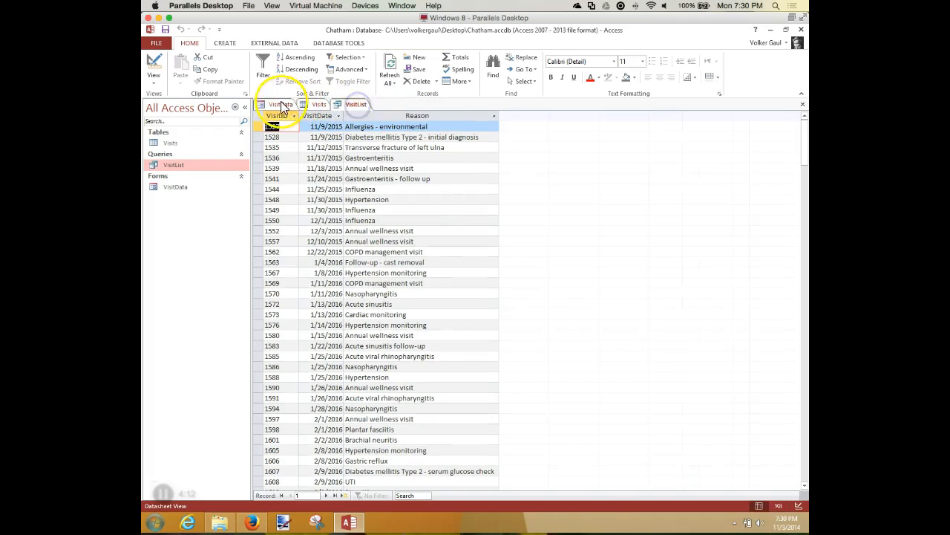
pyautogui.click(279, 105)
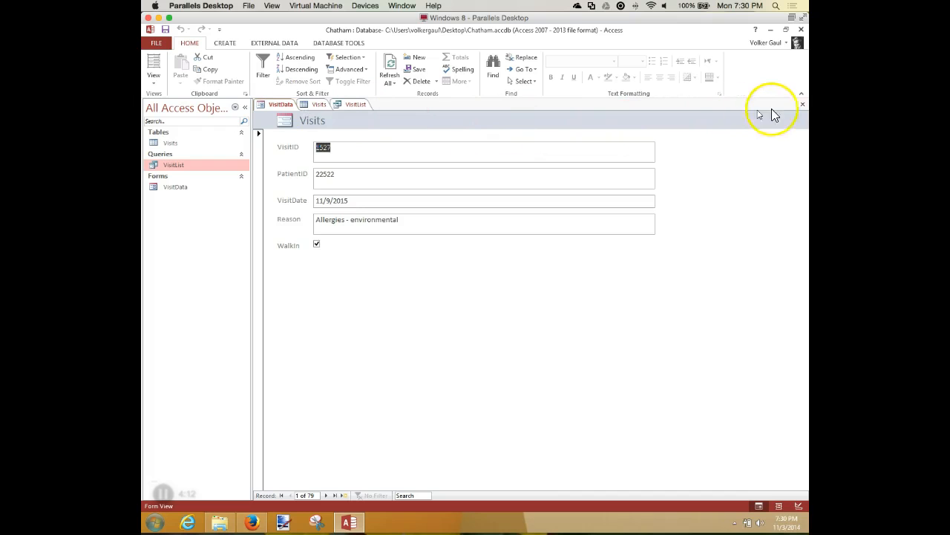
pyautogui.click(802, 106)
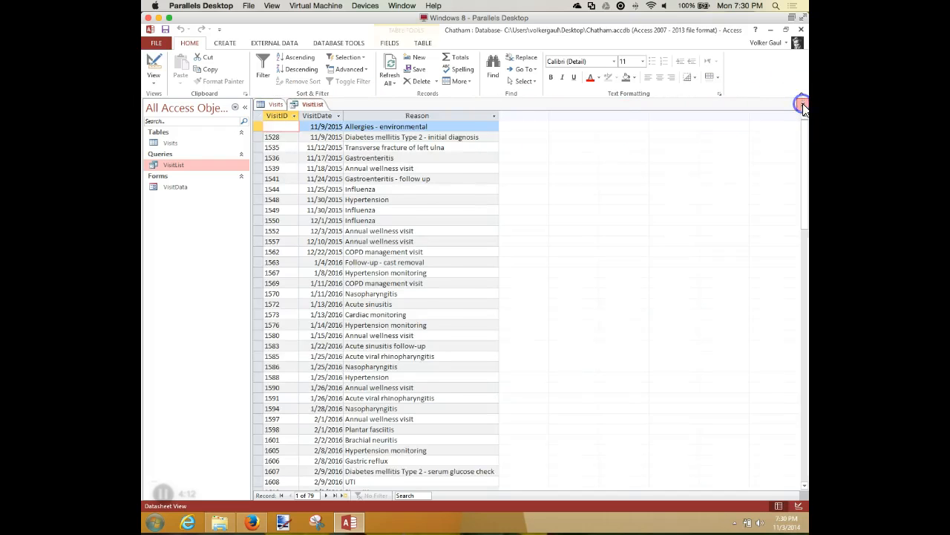
pyautogui.click(802, 106)
pyautogui.click(802, 105)
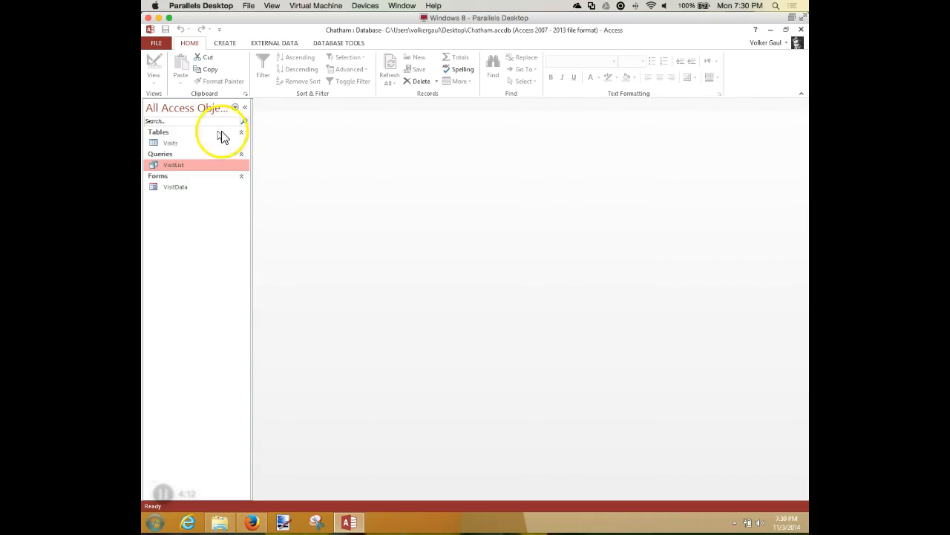
# Step: Create a simple report based on the Visits table
pyautogui.click(169, 146)
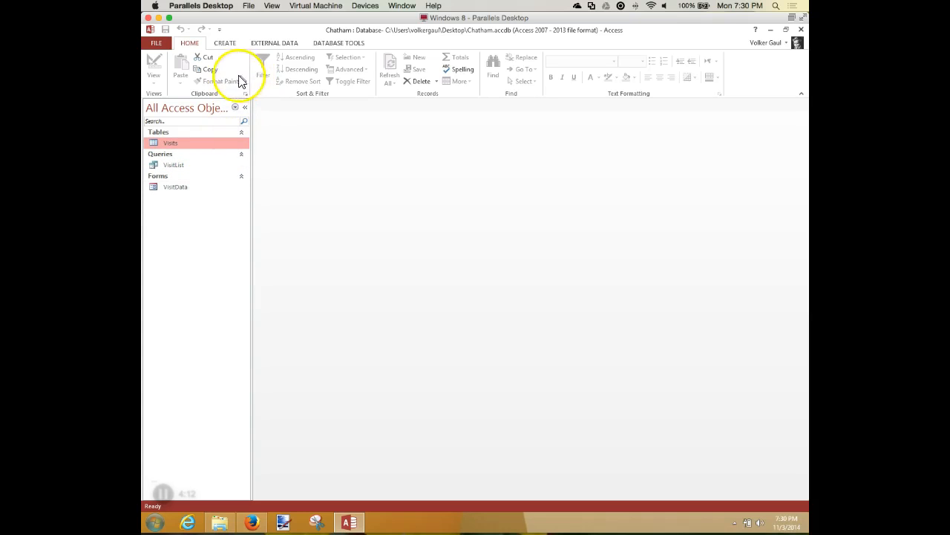
pyautogui.click(225, 42)
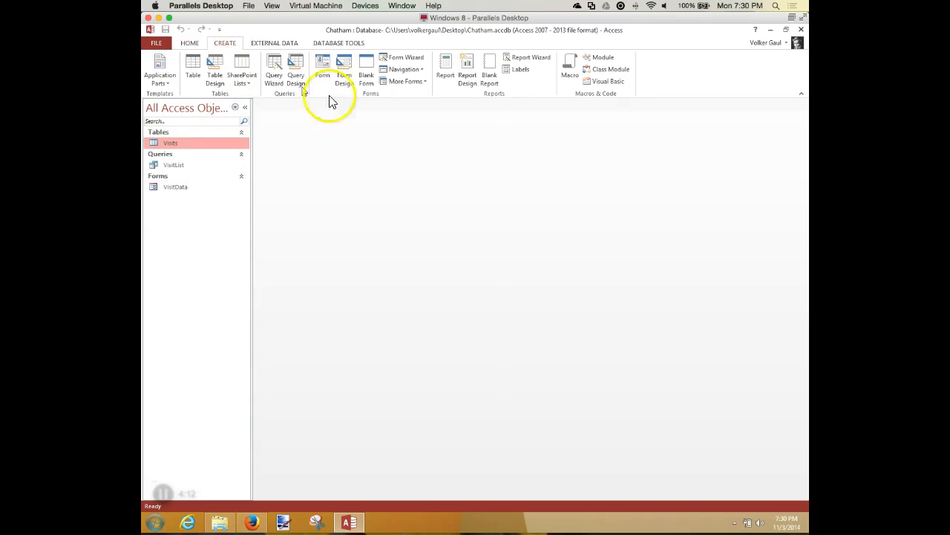
pyautogui.click(446, 67)
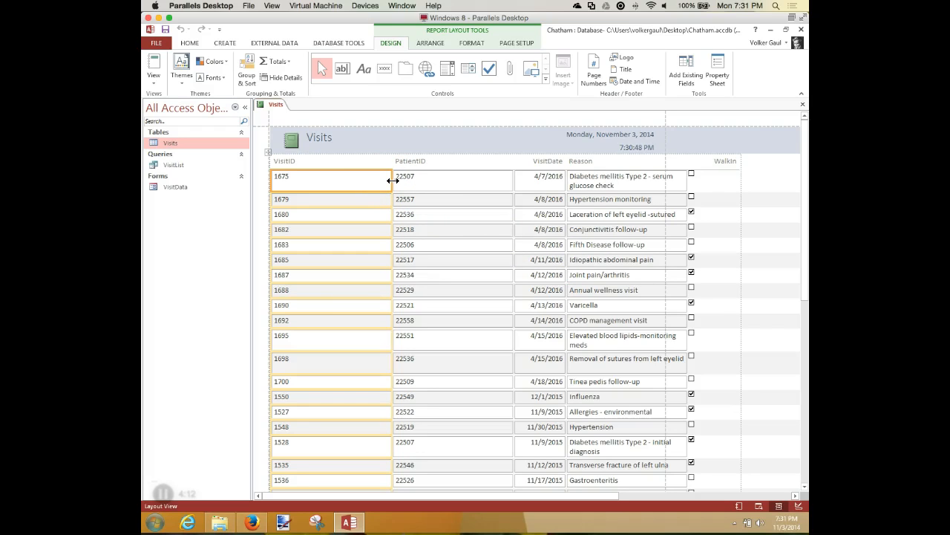
# Step: Narrow the report's VisitID and PatientID columns, and widen the Reason column so each reason fits on a single line
pyautogui.moveTo(393, 181); pyautogui.dragTo(308, 178)
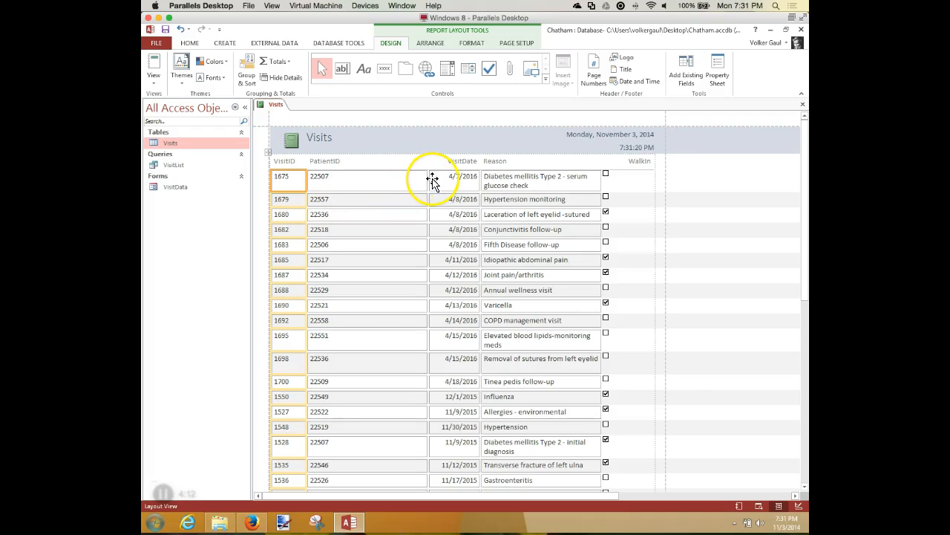
pyautogui.moveTo(419, 178); pyautogui.dragTo(347, 175)
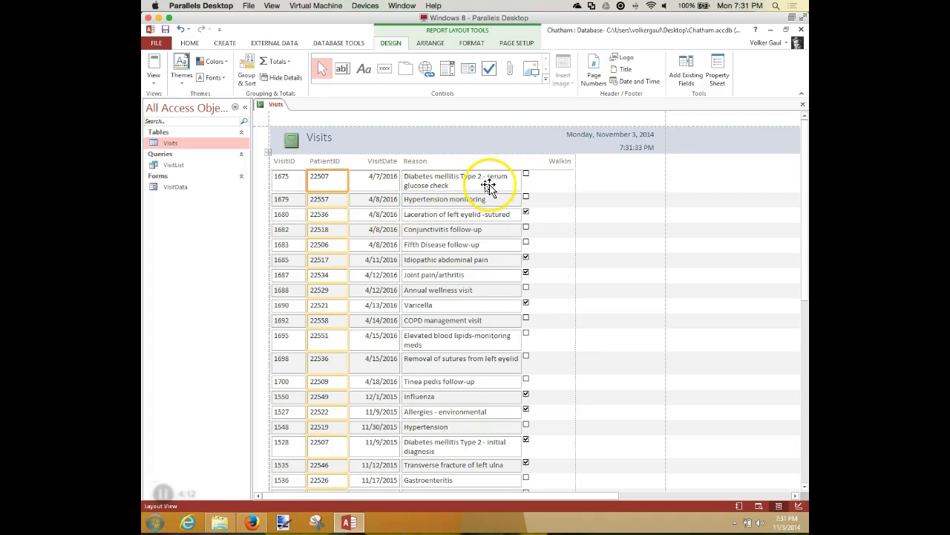
pyautogui.click(511, 184)
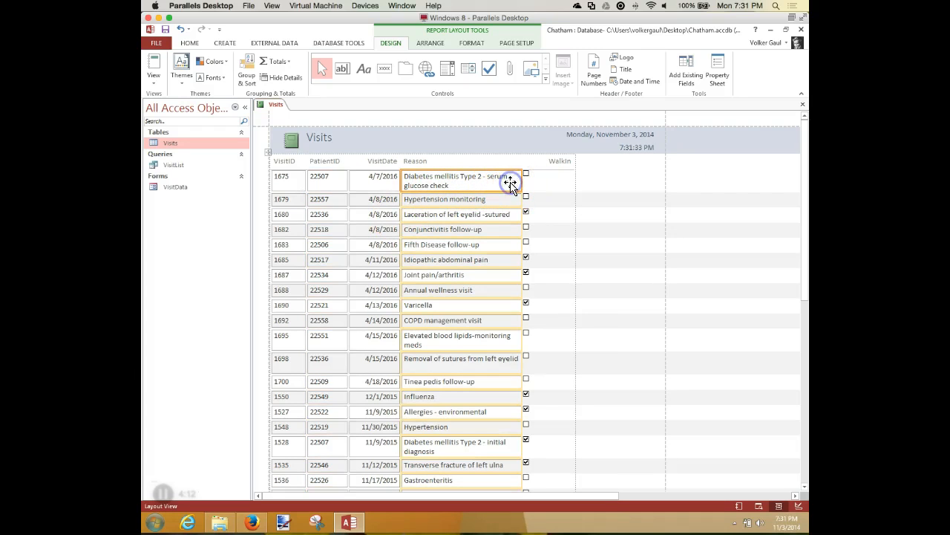
pyautogui.moveTo(523, 180); pyautogui.dragTo(568, 181)
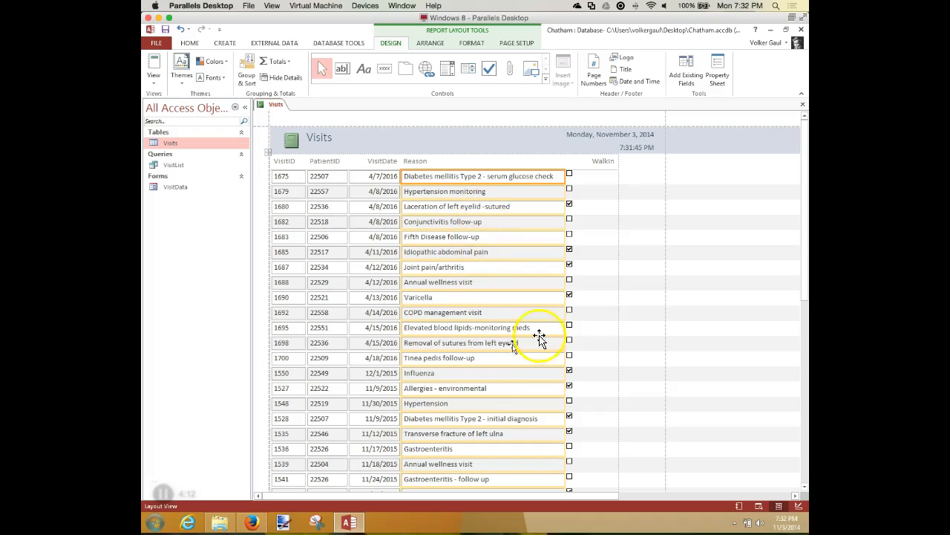
# Step: Move the page number control in the report's footer left so it fits inside the page boundary
pyautogui.scroll(-10, 580, 303)
pyautogui.scroll(-10, 580, 303)
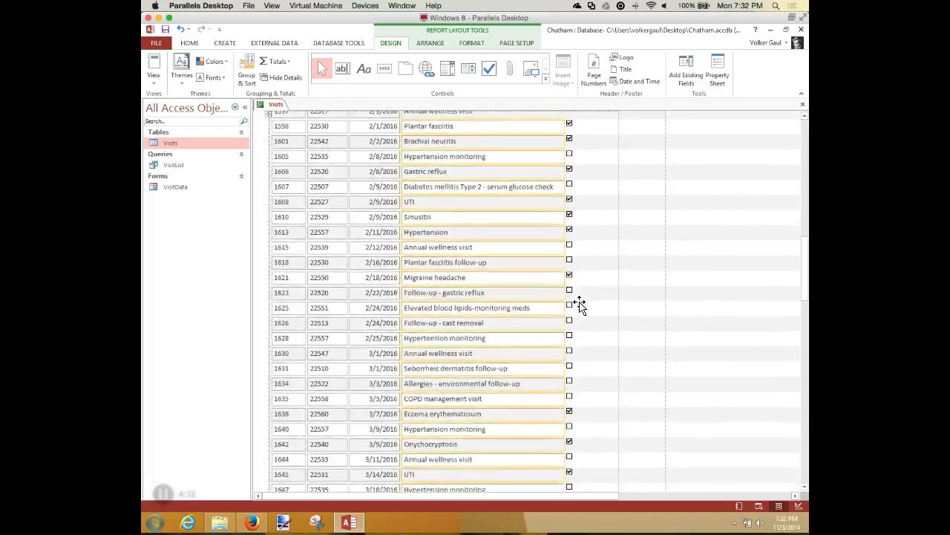
pyautogui.scroll(-6, 580, 303)
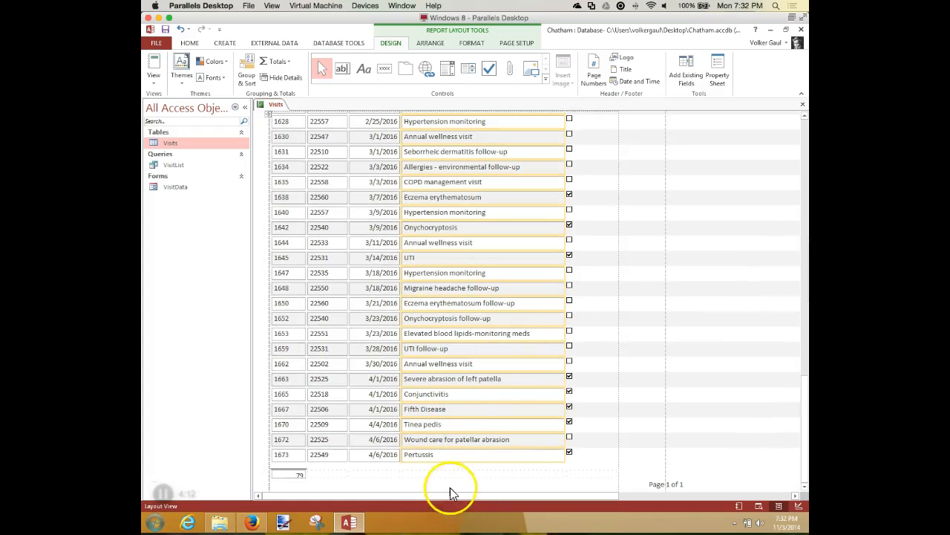
pyautogui.click(658, 483)
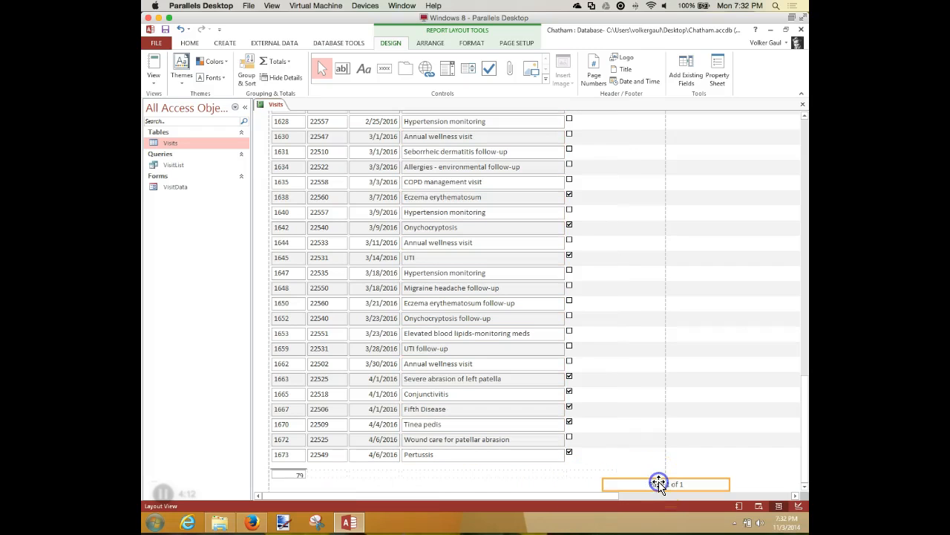
pyautogui.moveTo(658, 484); pyautogui.dragTo(590, 483)
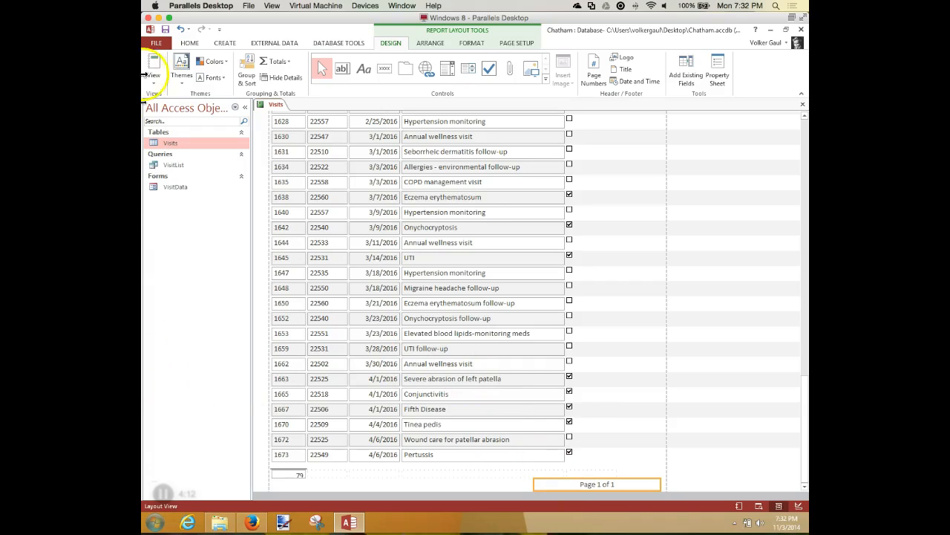
# Step: Display the Visits report in Print Preview
pyautogui.click(156, 43)
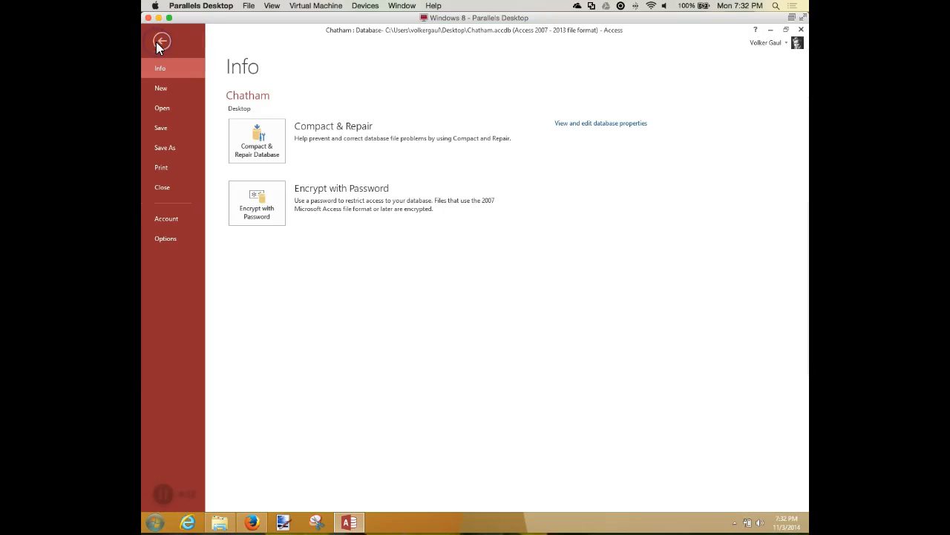
pyautogui.click(157, 63)
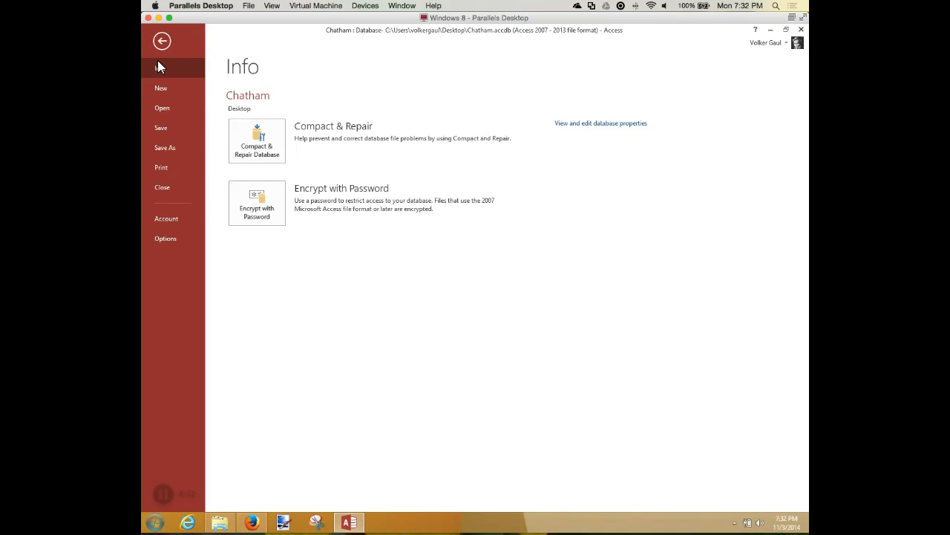
pyautogui.click(168, 168)
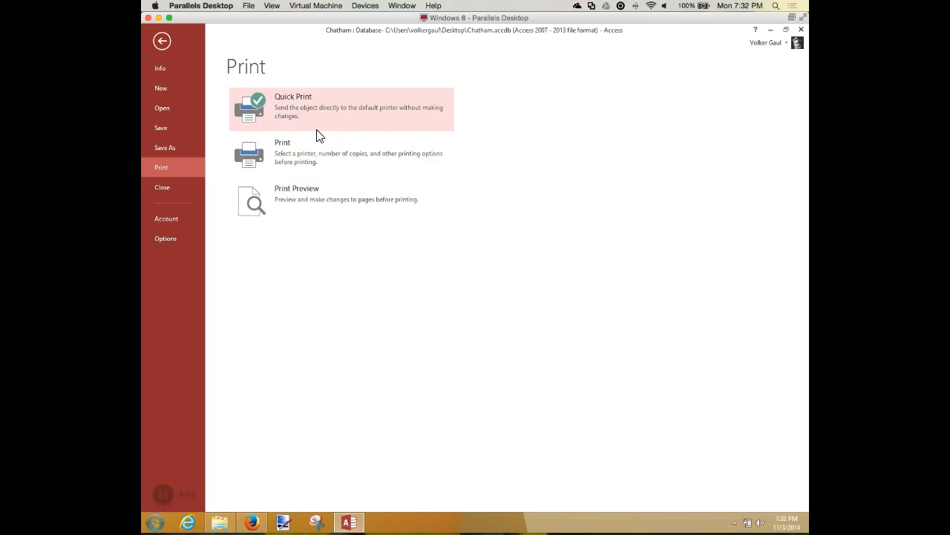
pyautogui.click(290, 199)
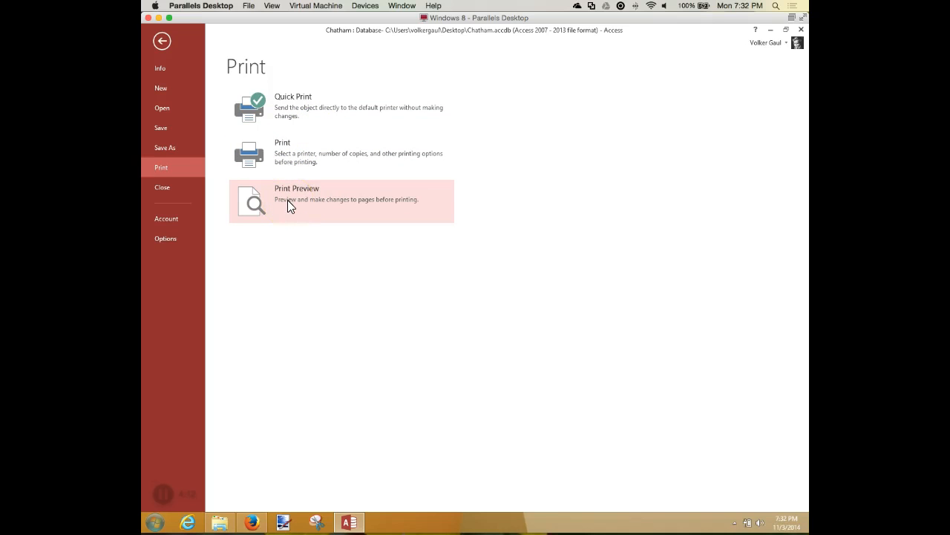
pyautogui.click(288, 200)
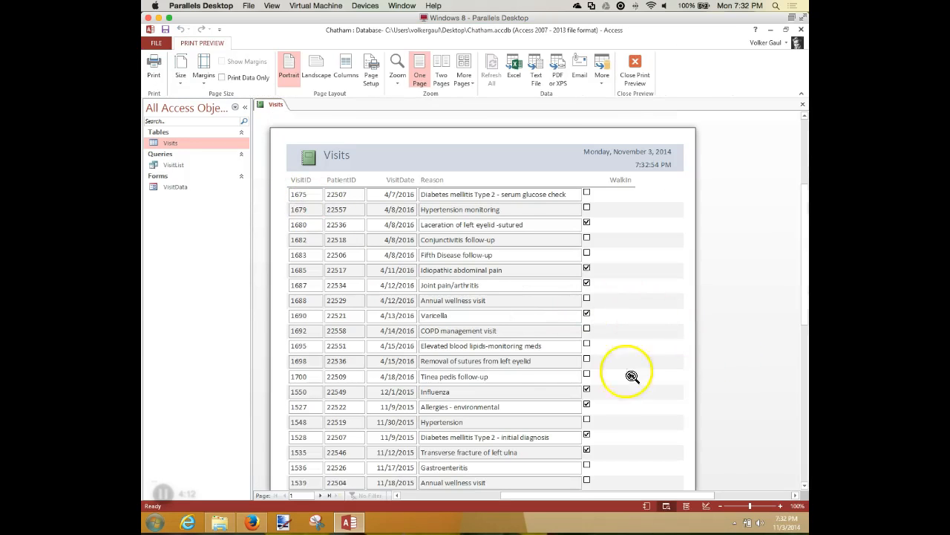
# Step: Examine pages 2 and 3 of the previewed report, zoom out to the whole last page, and switch to Report view
pyautogui.click(320, 495)
pyautogui.scroll(-10, 589, 366)
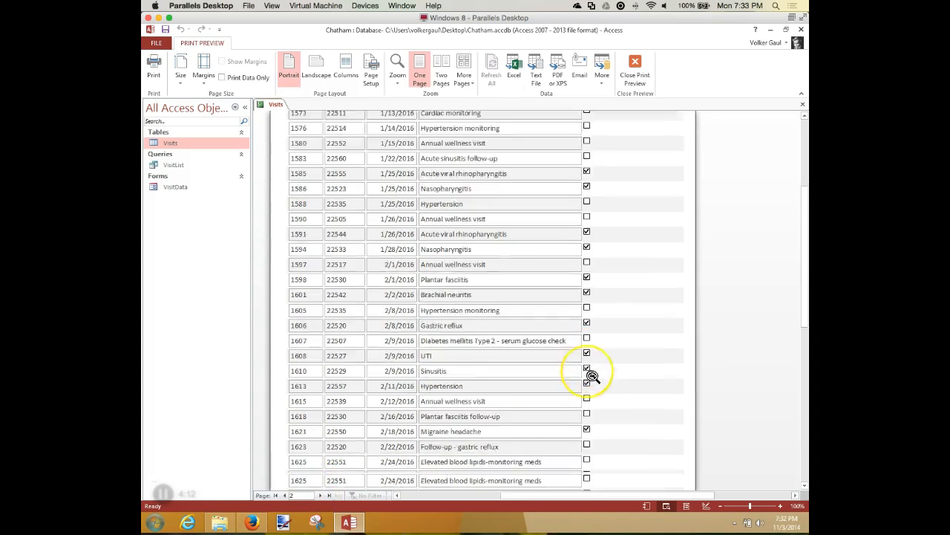
pyautogui.scroll(3, 590, 373)
pyautogui.scroll(-3, 594, 377)
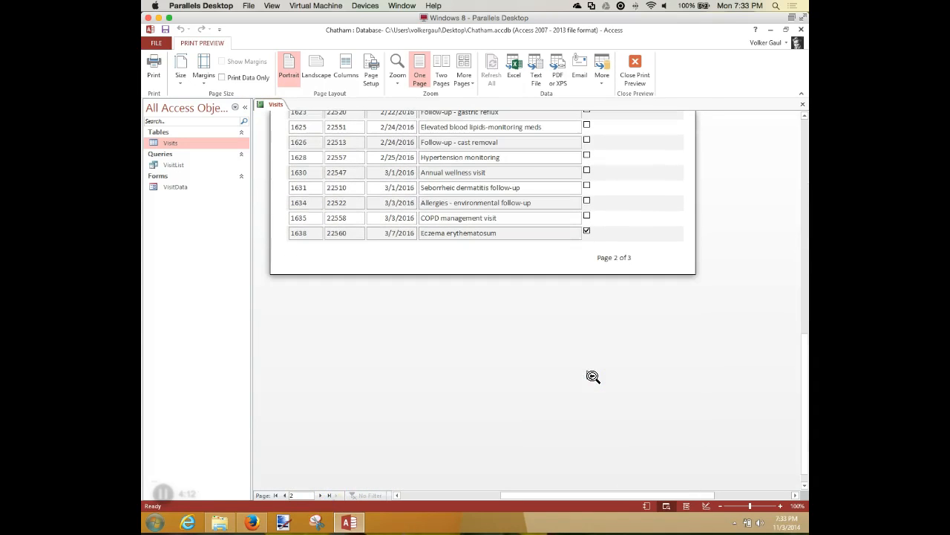
pyautogui.click(476, 432)
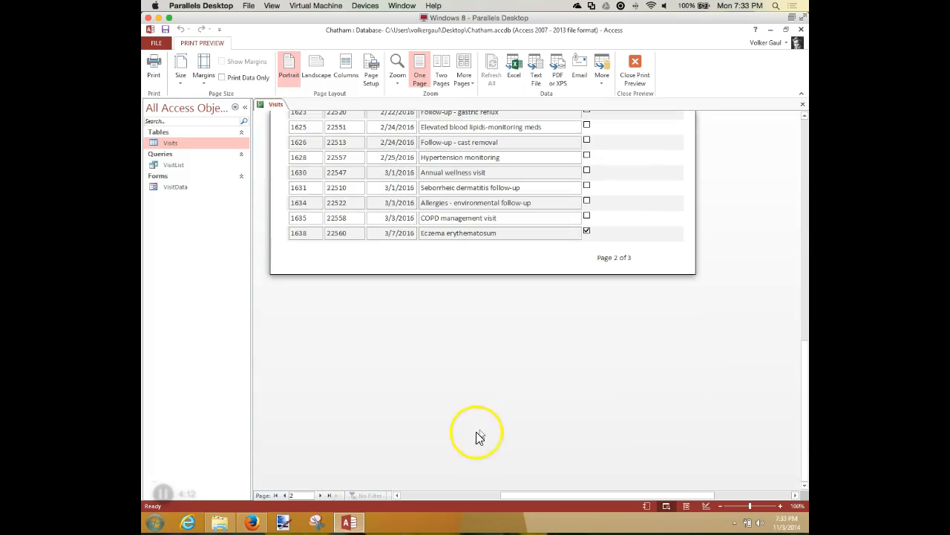
pyautogui.click(320, 496)
pyautogui.scroll(-1, 542, 388)
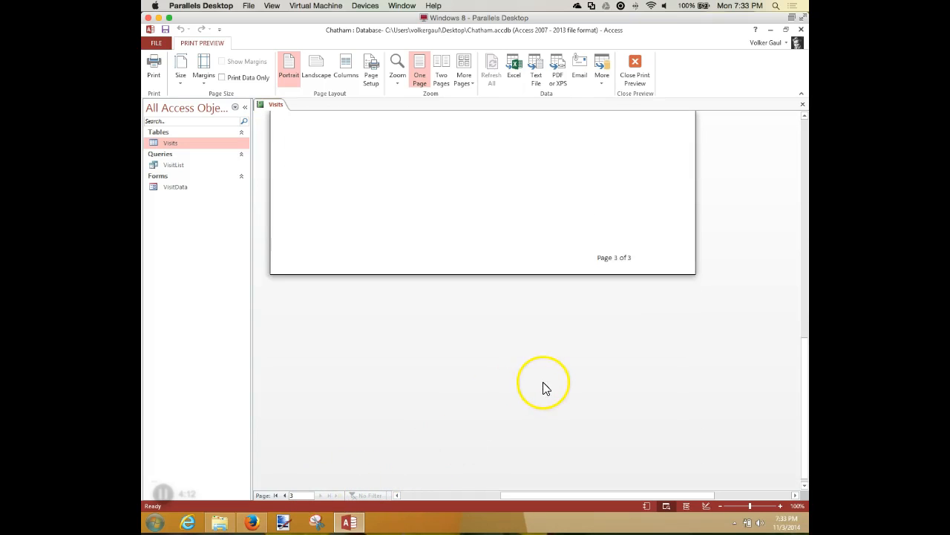
pyautogui.scroll(8, 545, 388)
pyautogui.scroll(-3, 545, 386)
pyautogui.scroll(3, 546, 386)
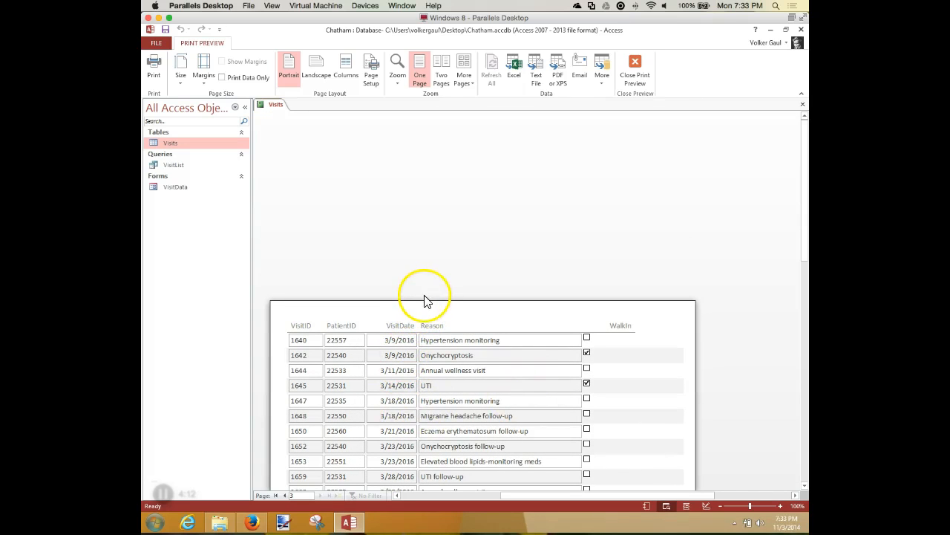
pyautogui.click(531, 268)
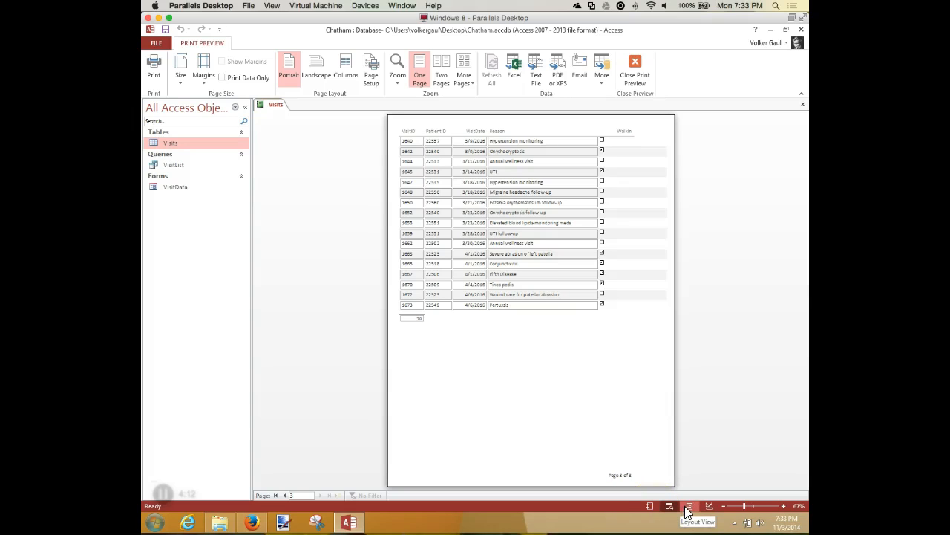
pyautogui.click(652, 509)
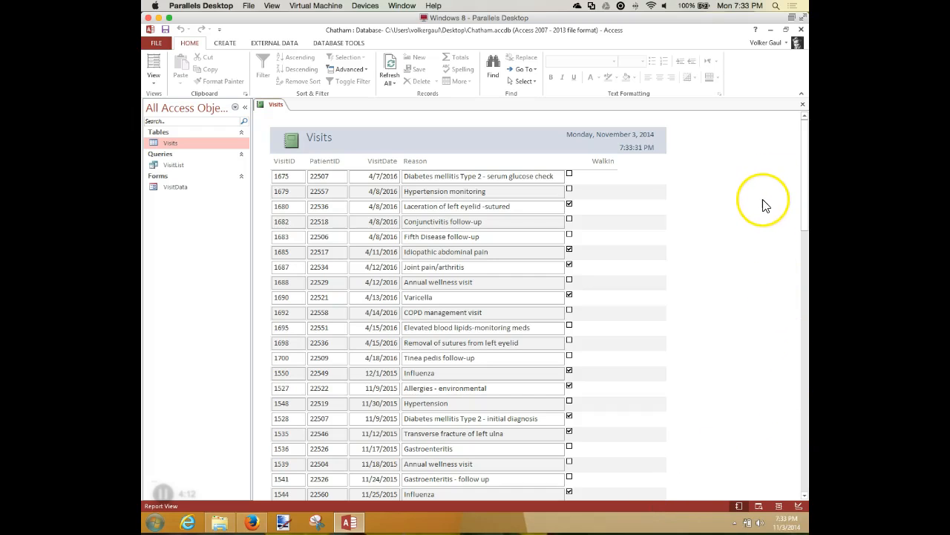
# Step: Close the Visits report, keeping its design changes and saving it under the name VisitDetails
pyautogui.click(803, 108)
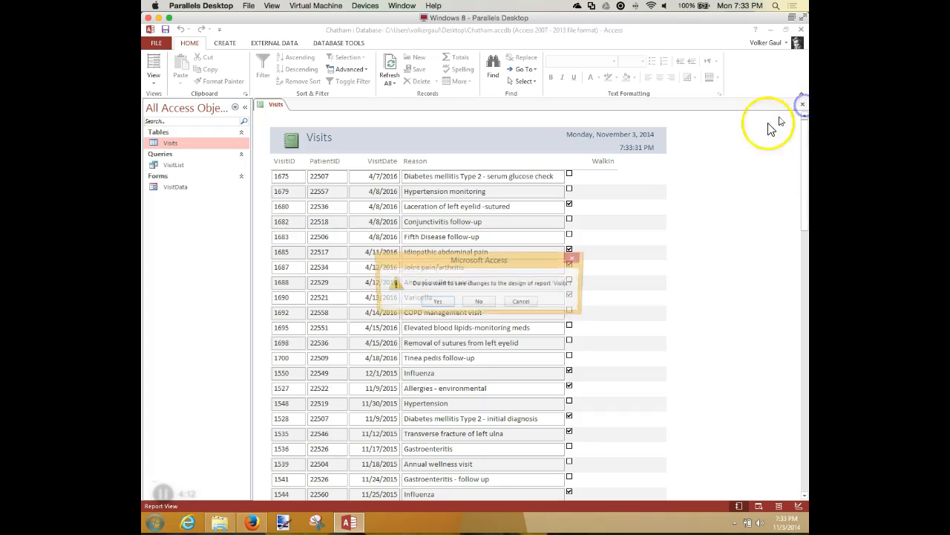
pyautogui.click(443, 303)
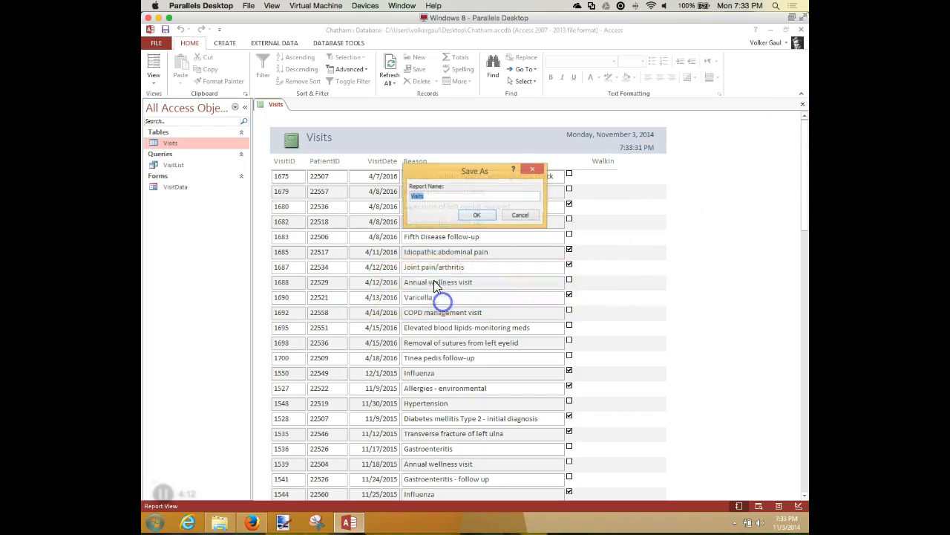
pyautogui.click(433, 195)
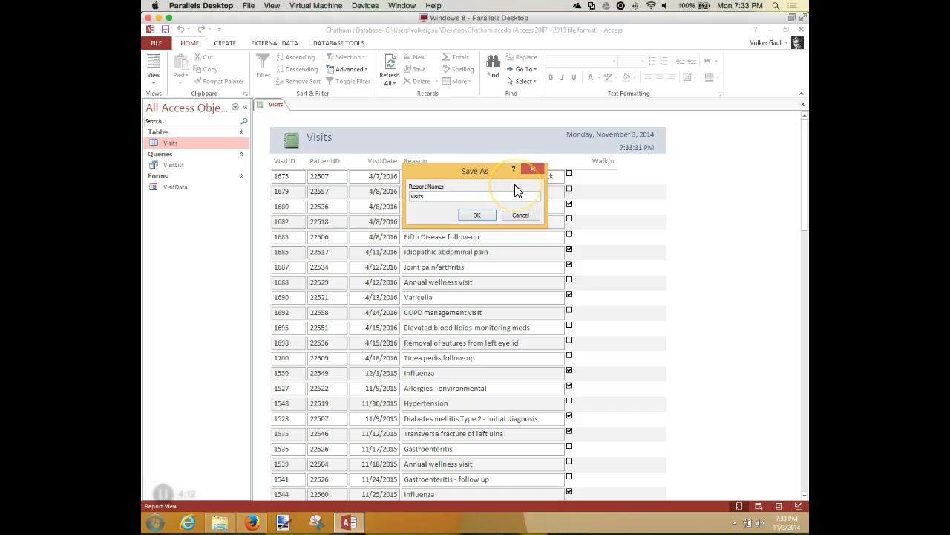
pyautogui.press('BackSpace')
pyautogui.write('Data')
pyautogui.write('ils')
pyautogui.press('Return')
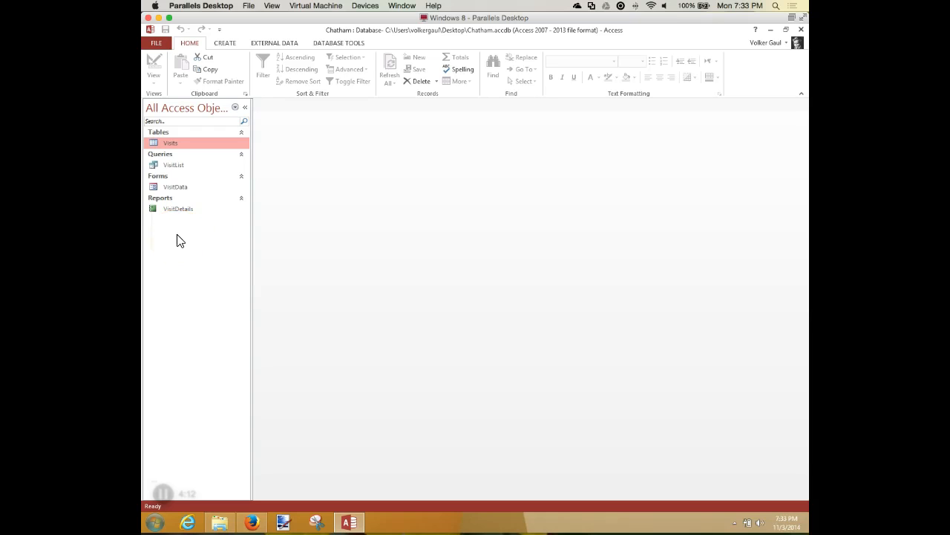
pyautogui.click(235, 108)
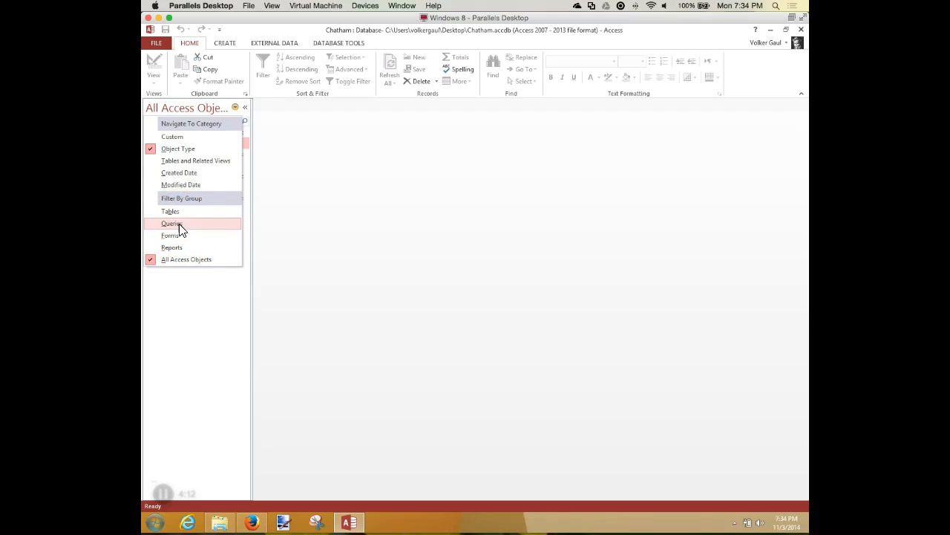
pyautogui.moveTo(178, 227); pyautogui.dragTo(184, 265)
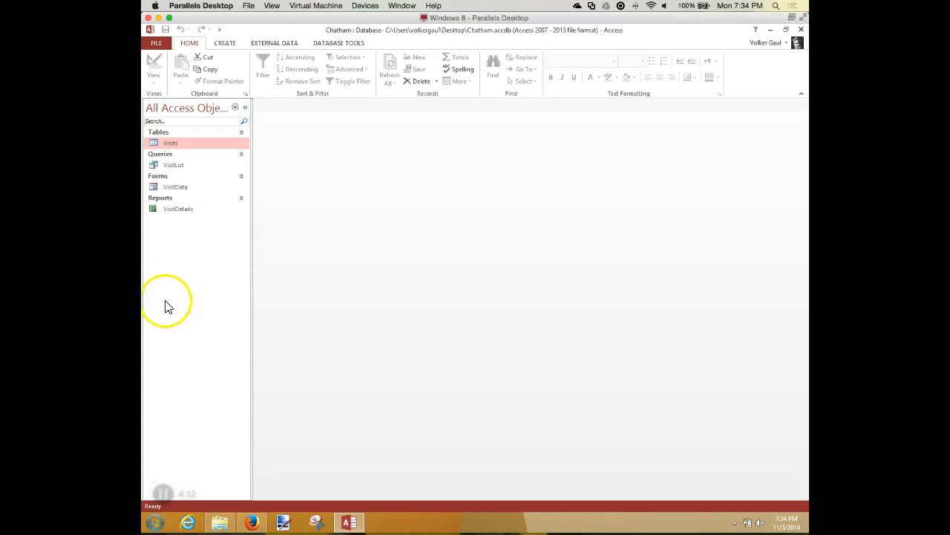
# Step: Compact and repair the Chatham database
pyautogui.click(156, 43)
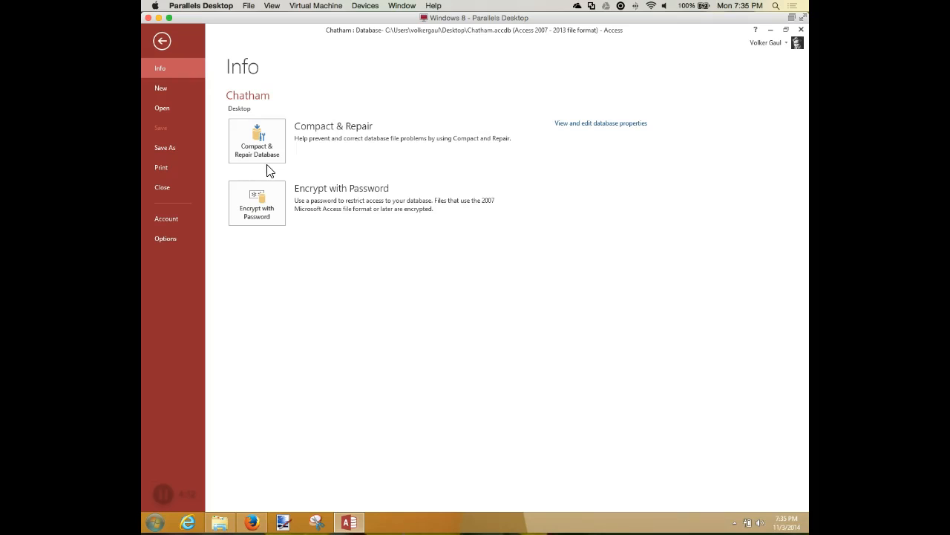
pyautogui.click(256, 142)
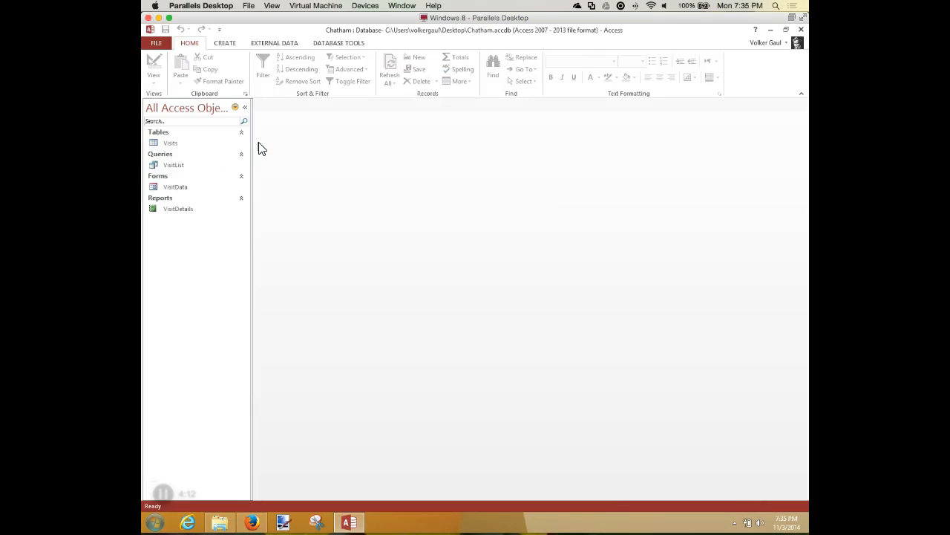